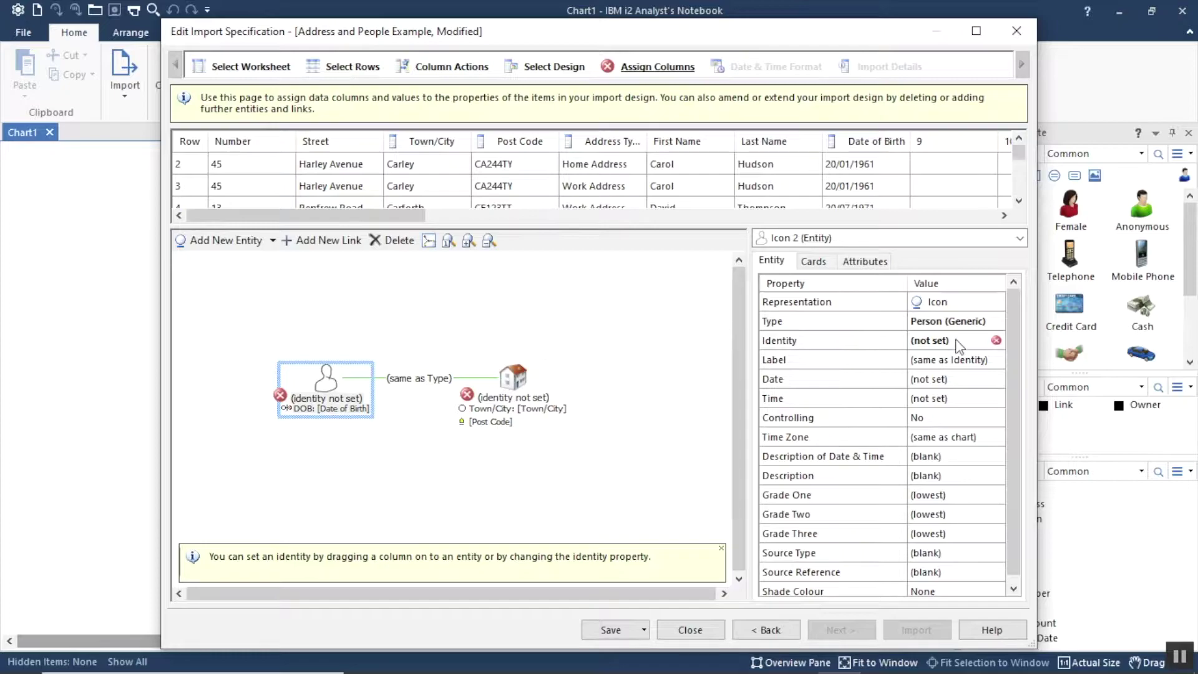
# Step: Try adding First Name, Last Name and Date of Birth in the identity editor, then cancel it
pyautogui.click(855, 344)
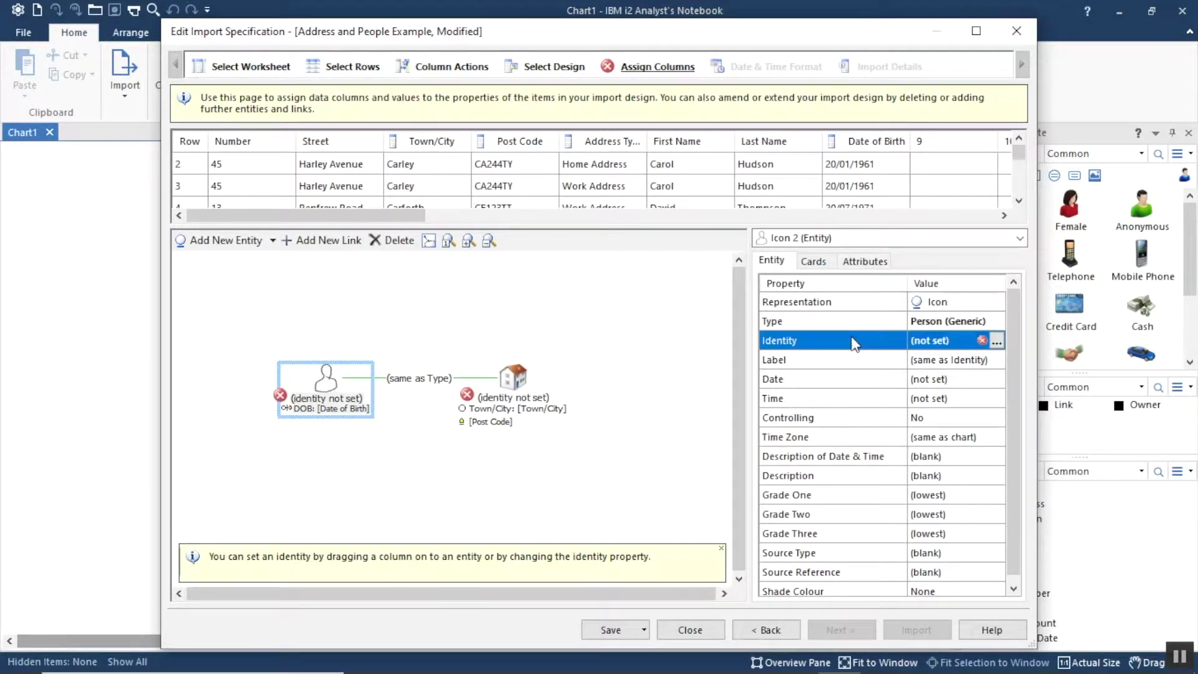
pyautogui.click(997, 341)
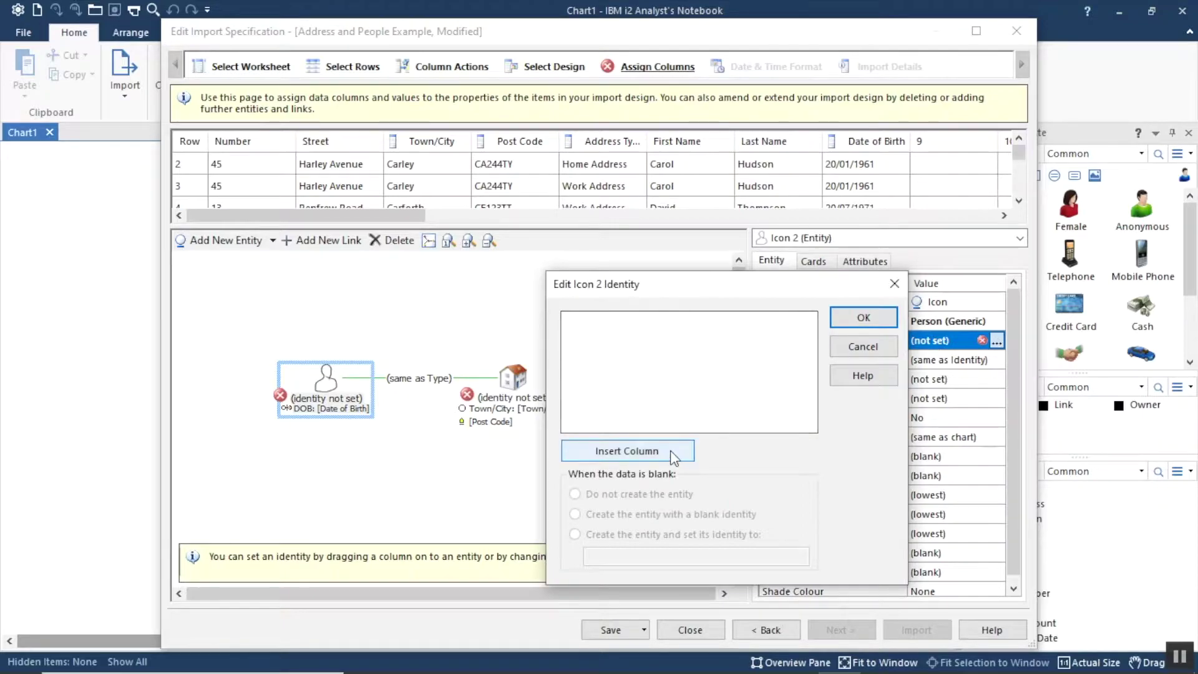
pyautogui.click(673, 450)
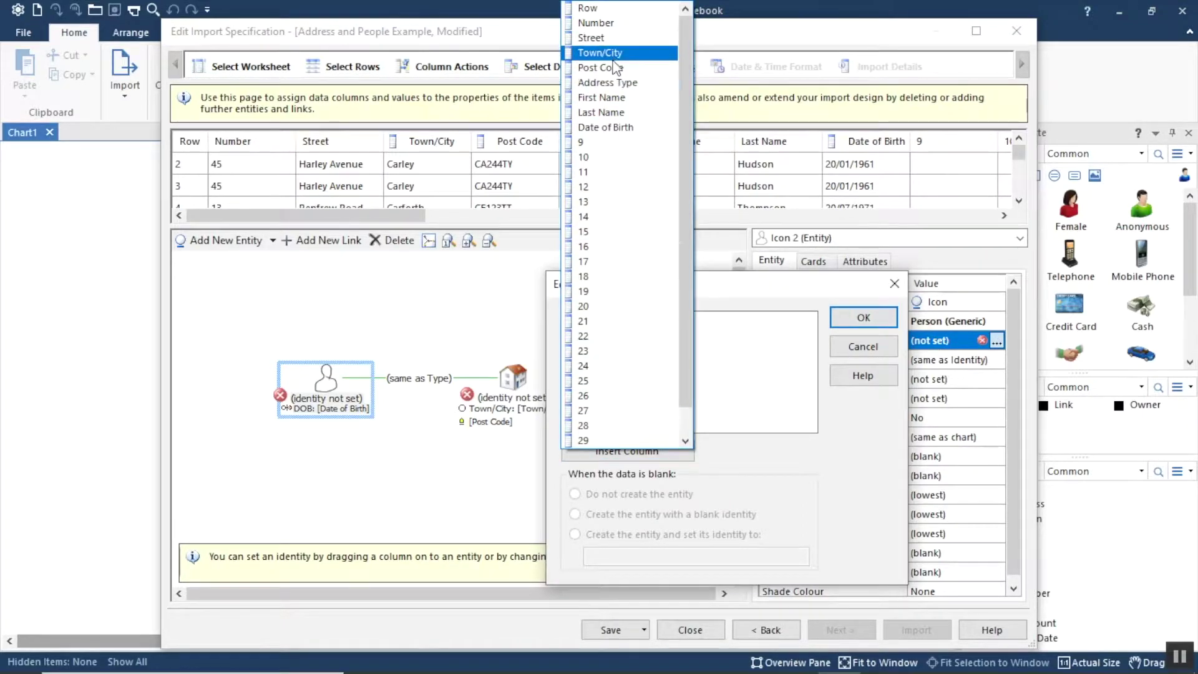
pyautogui.click(602, 98)
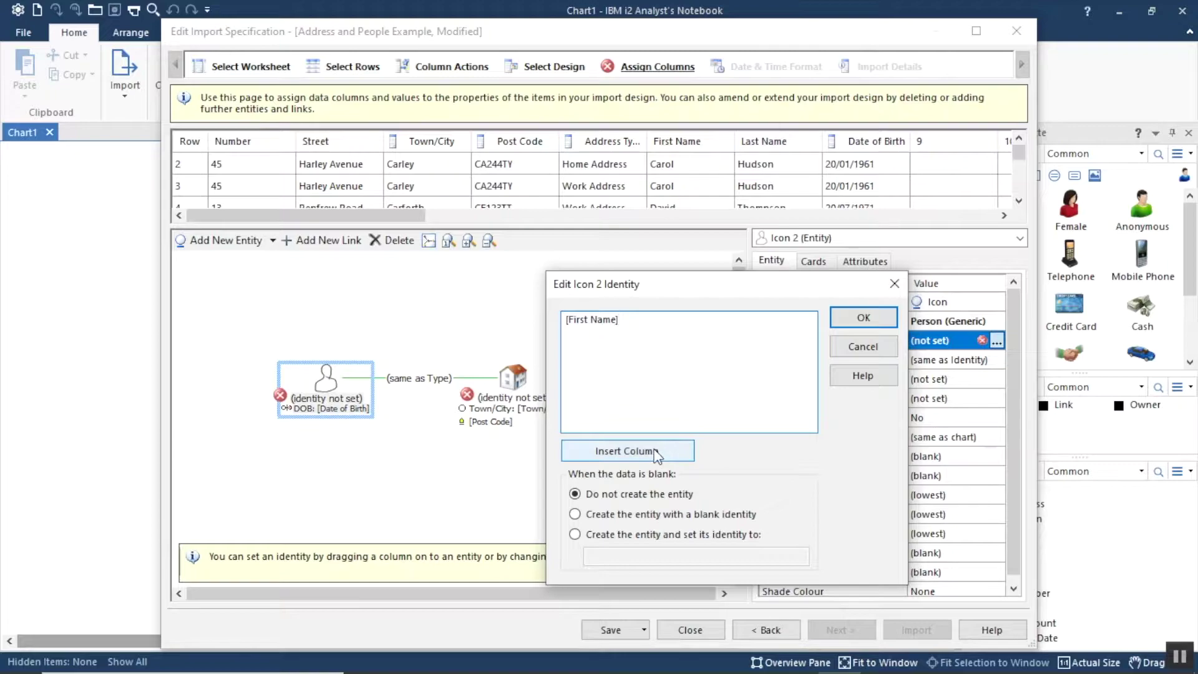
pyautogui.click(626, 450)
pyautogui.click(598, 83)
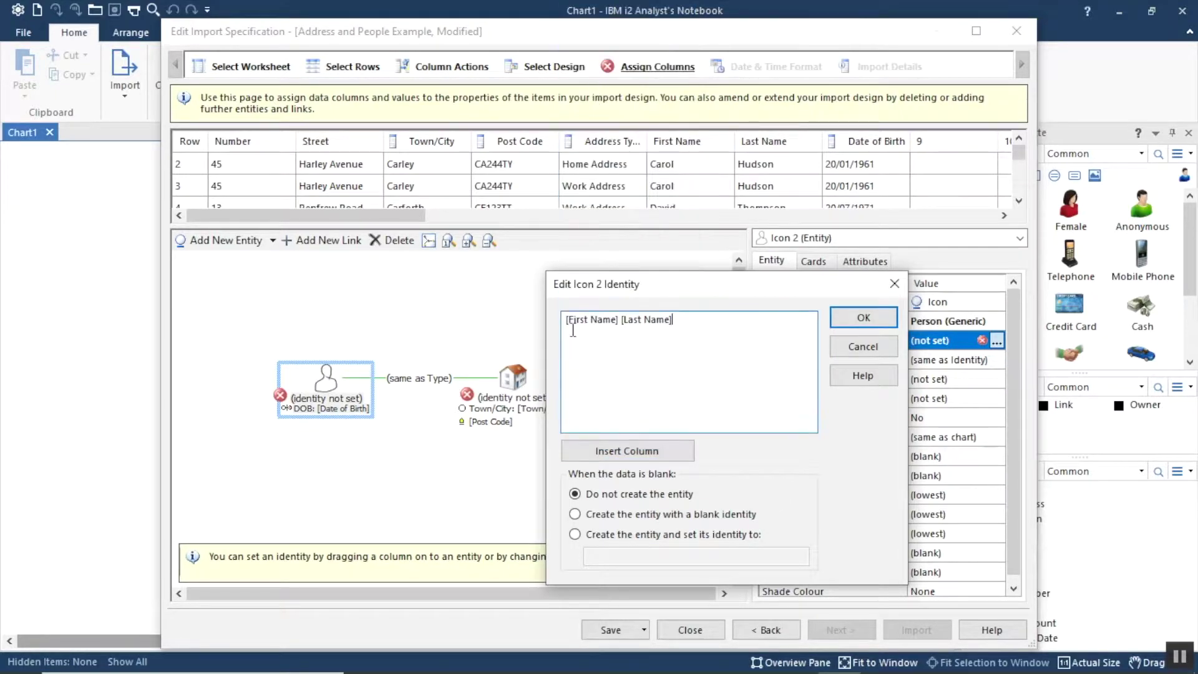
pyautogui.click(618, 449)
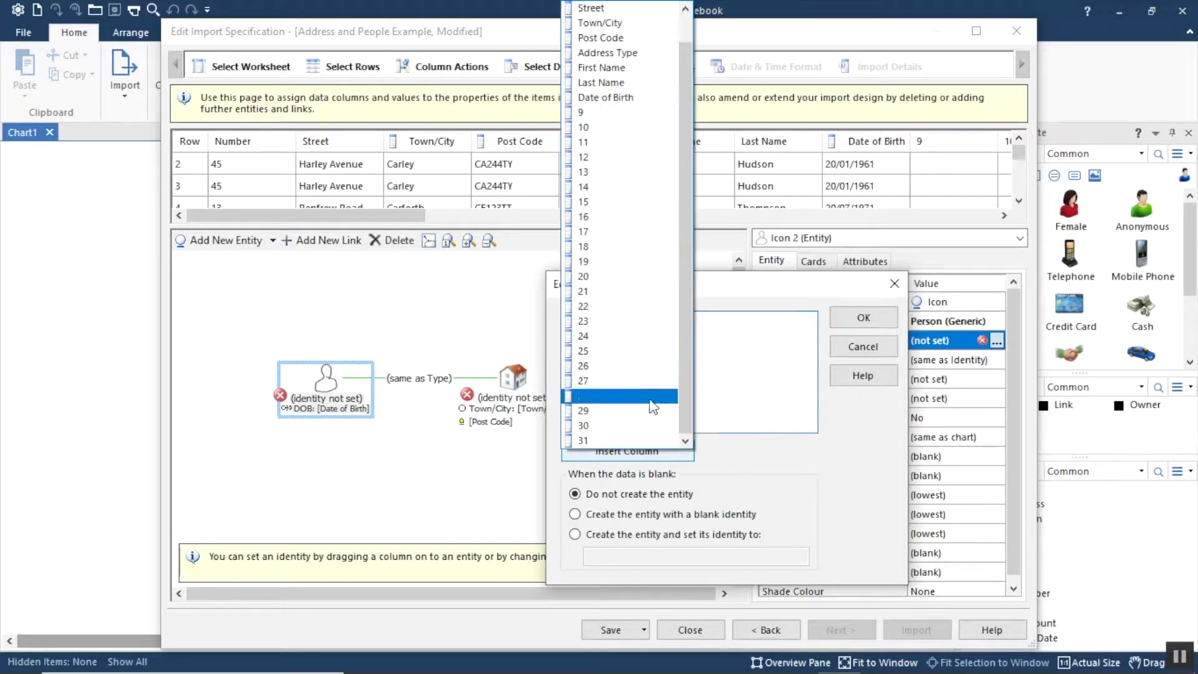
pyautogui.click(603, 97)
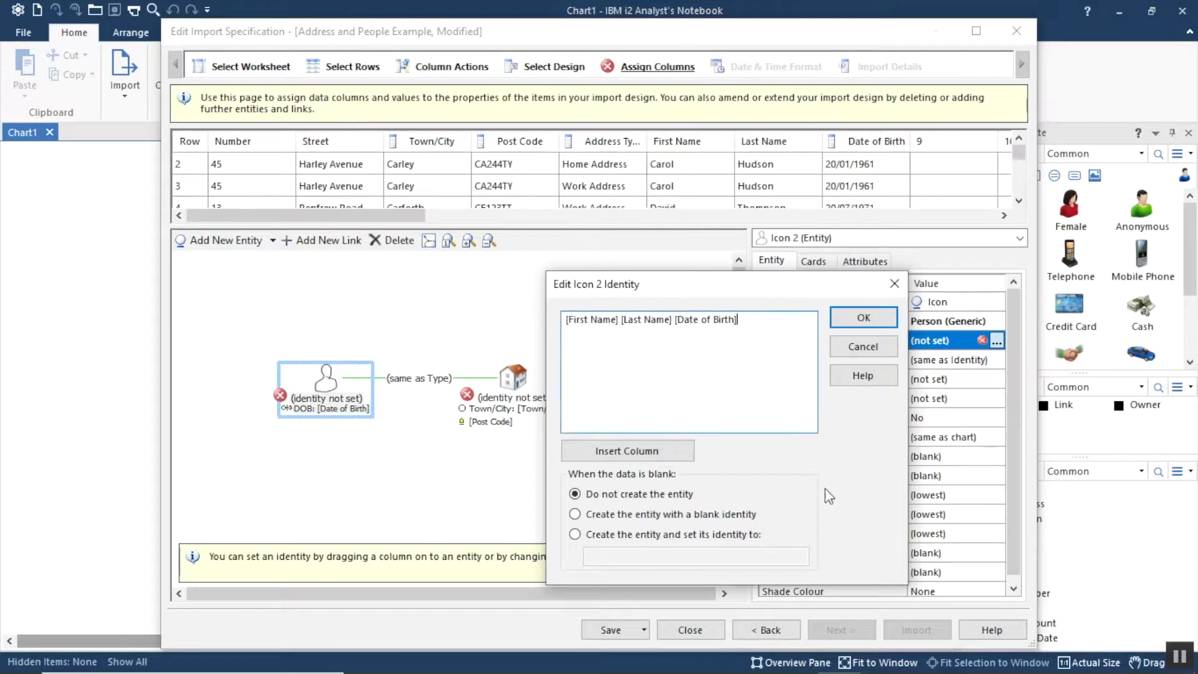
pyautogui.click(847, 345)
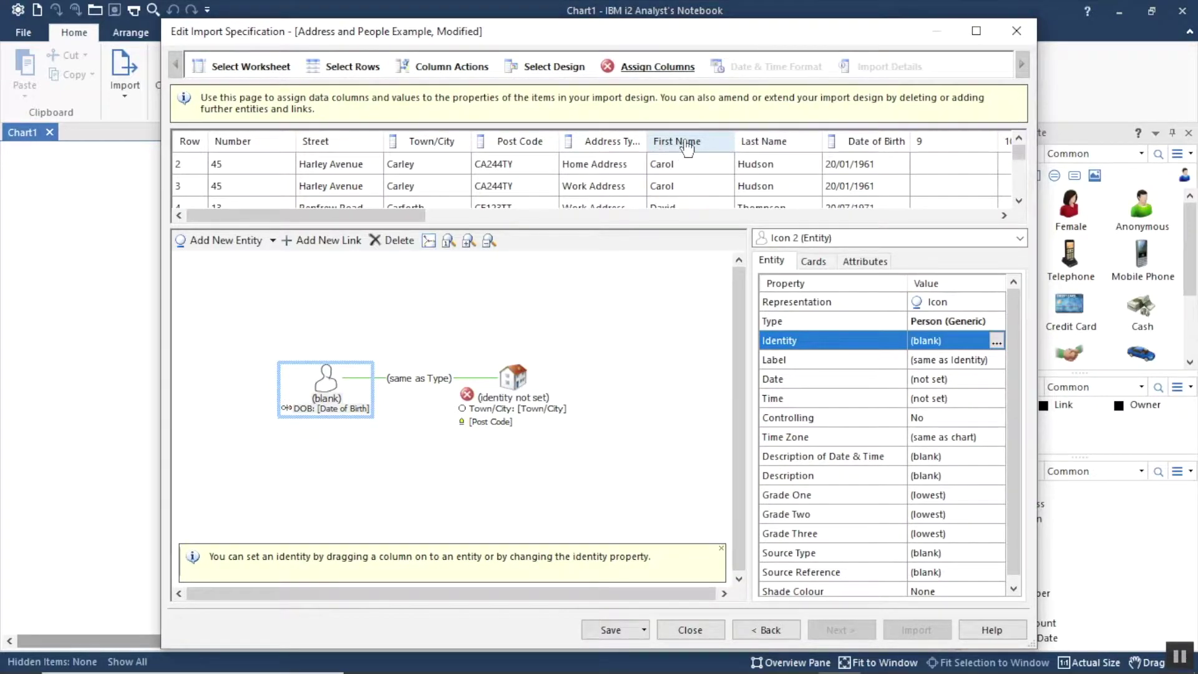
# Step: Drag First Name, Last Name and Date of Birth onto the person's Identity, then review both identities
pyautogui.moveTo(688, 147); pyautogui.dragTo(934, 343)
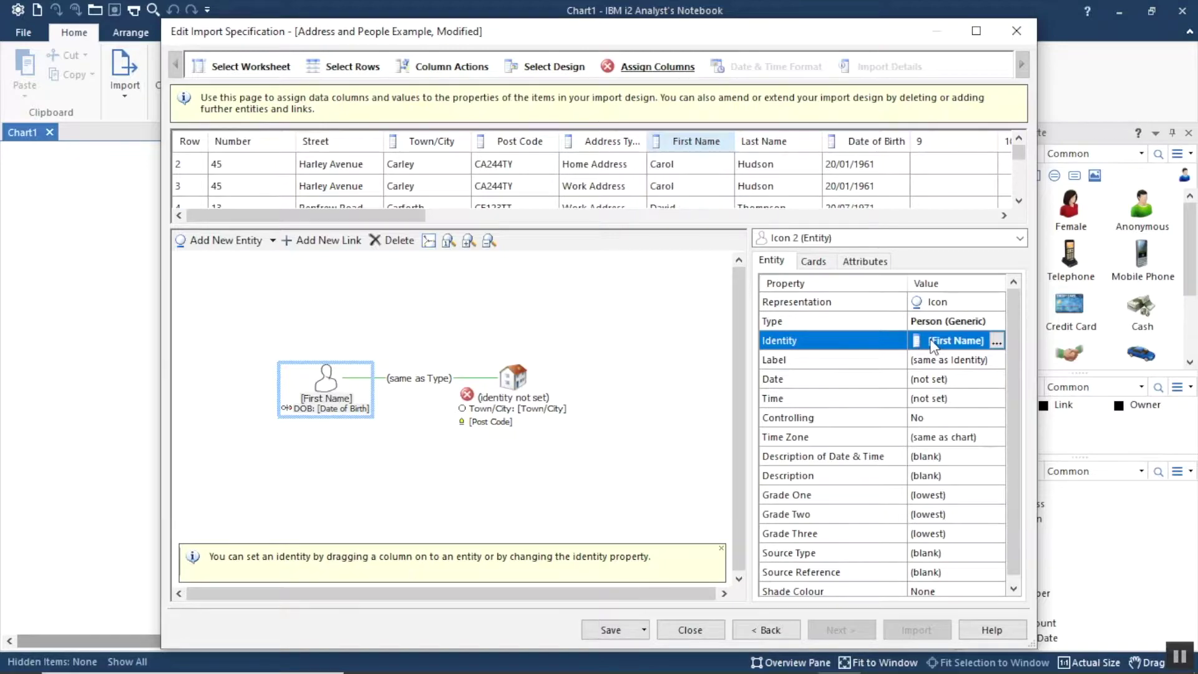
pyautogui.moveTo(775, 162); pyautogui.dragTo(953, 342)
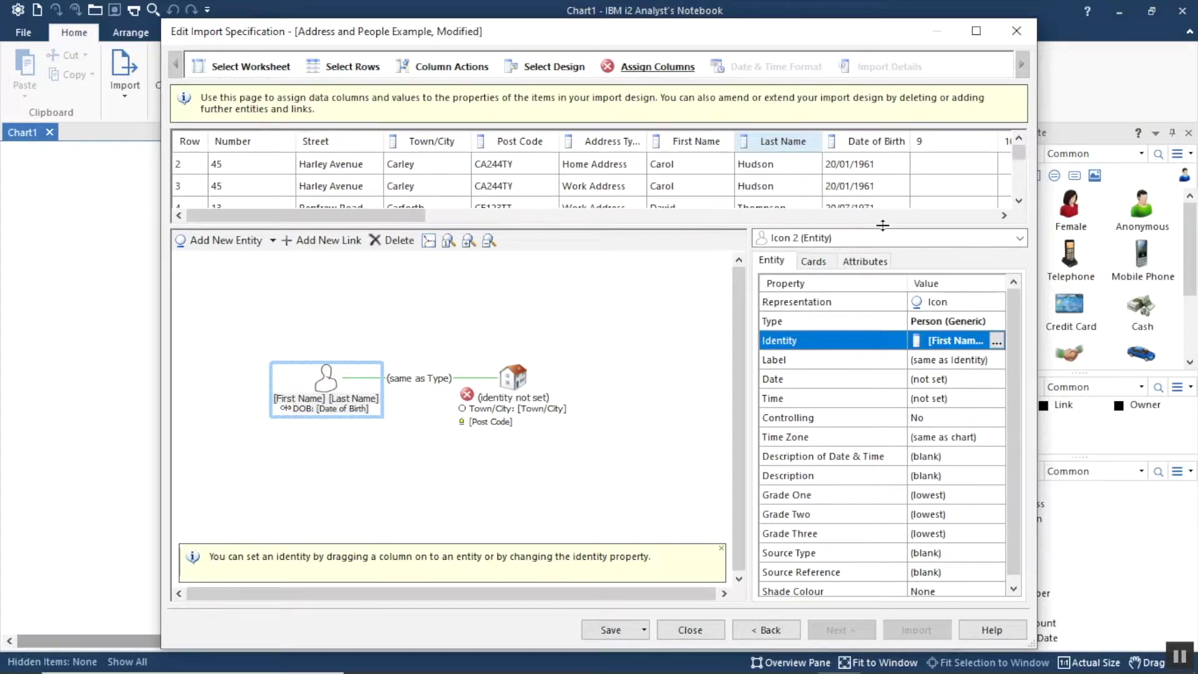
pyautogui.click(849, 141)
pyautogui.moveTo(849, 141); pyautogui.dragTo(957, 340)
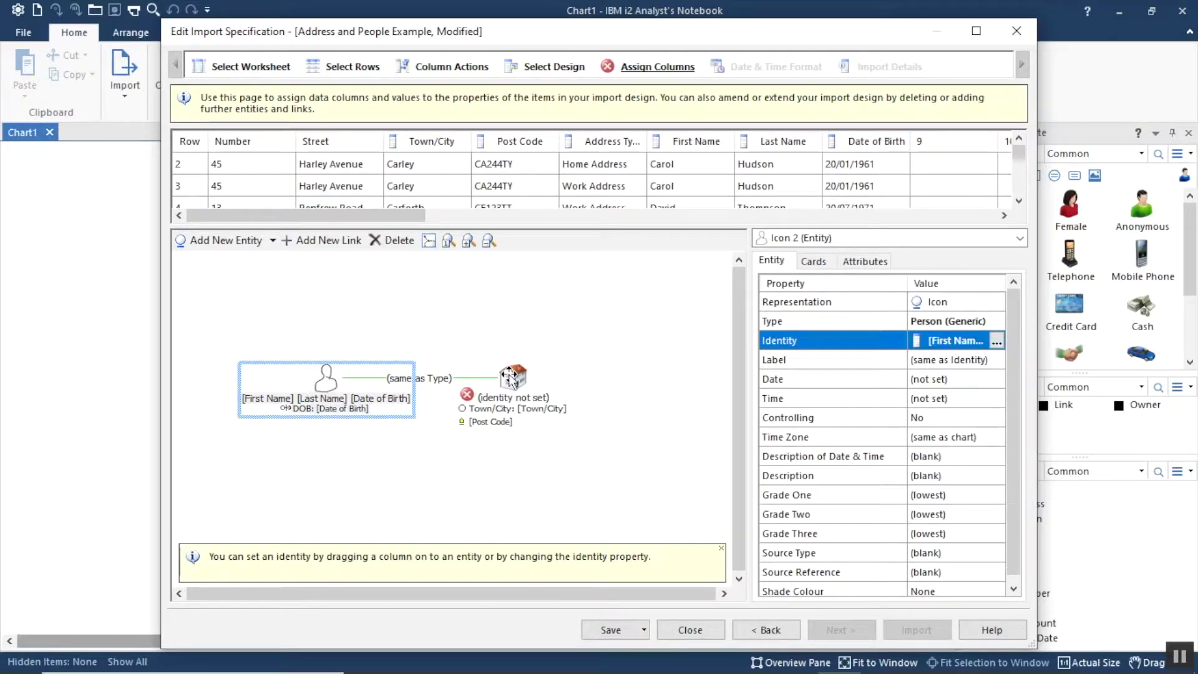
pyautogui.click(674, 382)
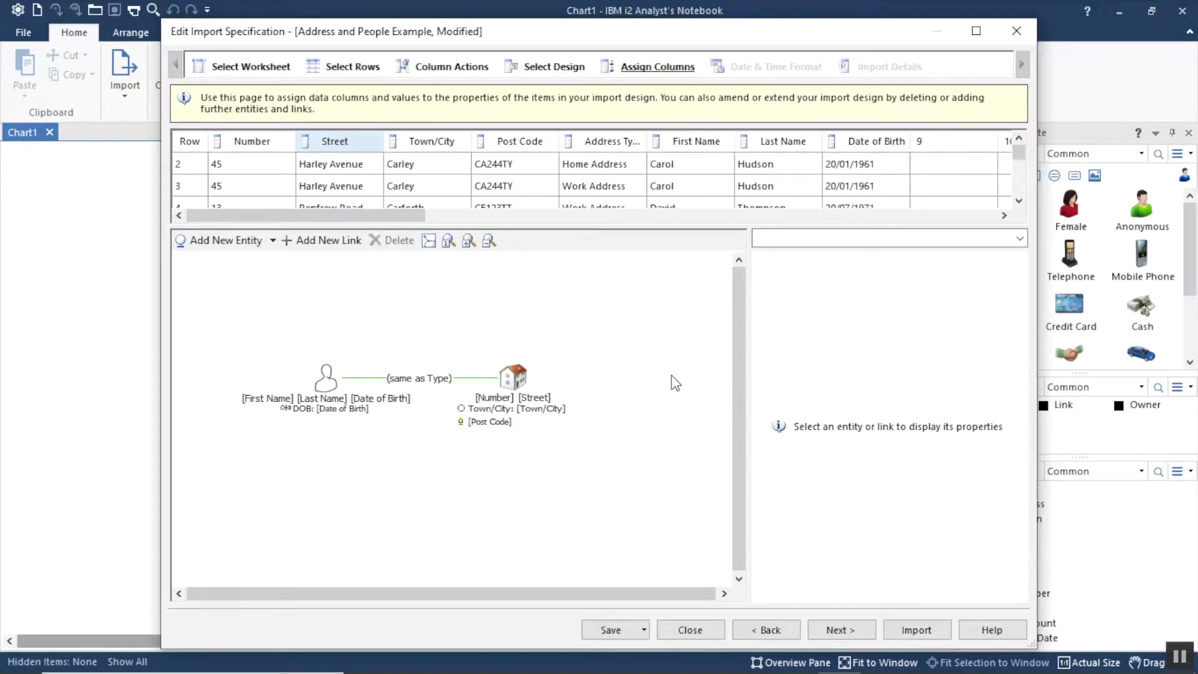
pyautogui.click(843, 630)
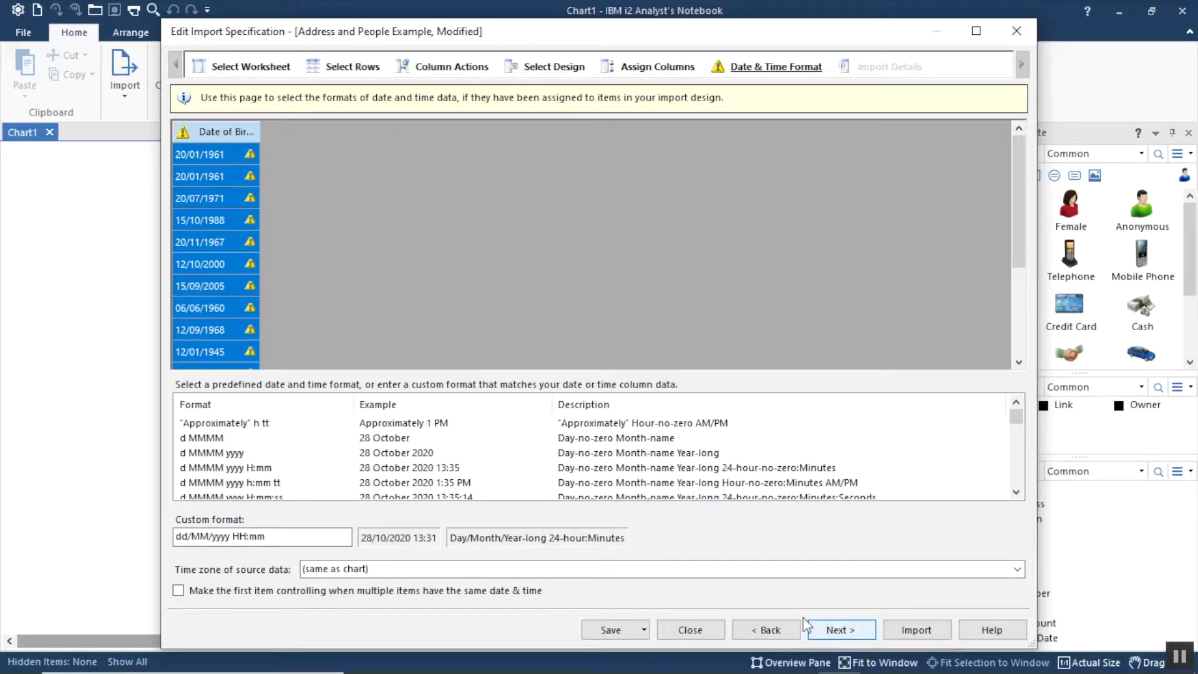
# Step: Trim the custom date format to dd/MM/yyyy
pyautogui.click(263, 536)
pyautogui.moveTo(265, 536); pyautogui.dragTo(231, 532)
pyautogui.press('BackSpace')
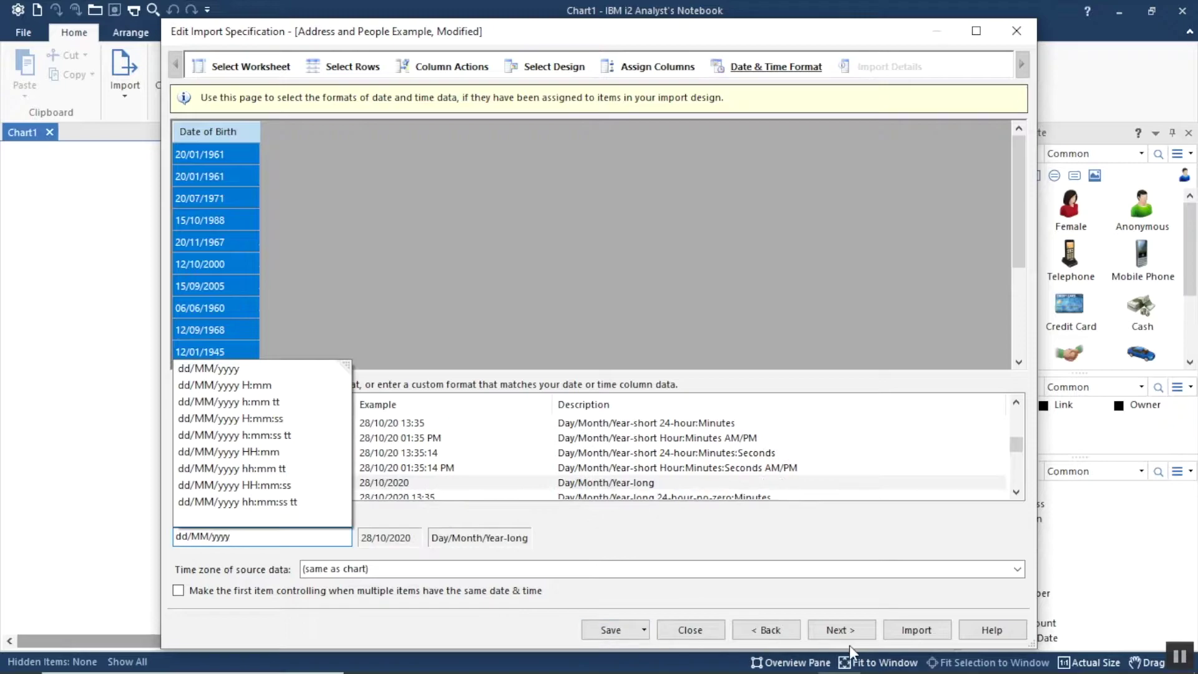
# Step: Run the import without saving the specification changes
pyautogui.click(847, 629)
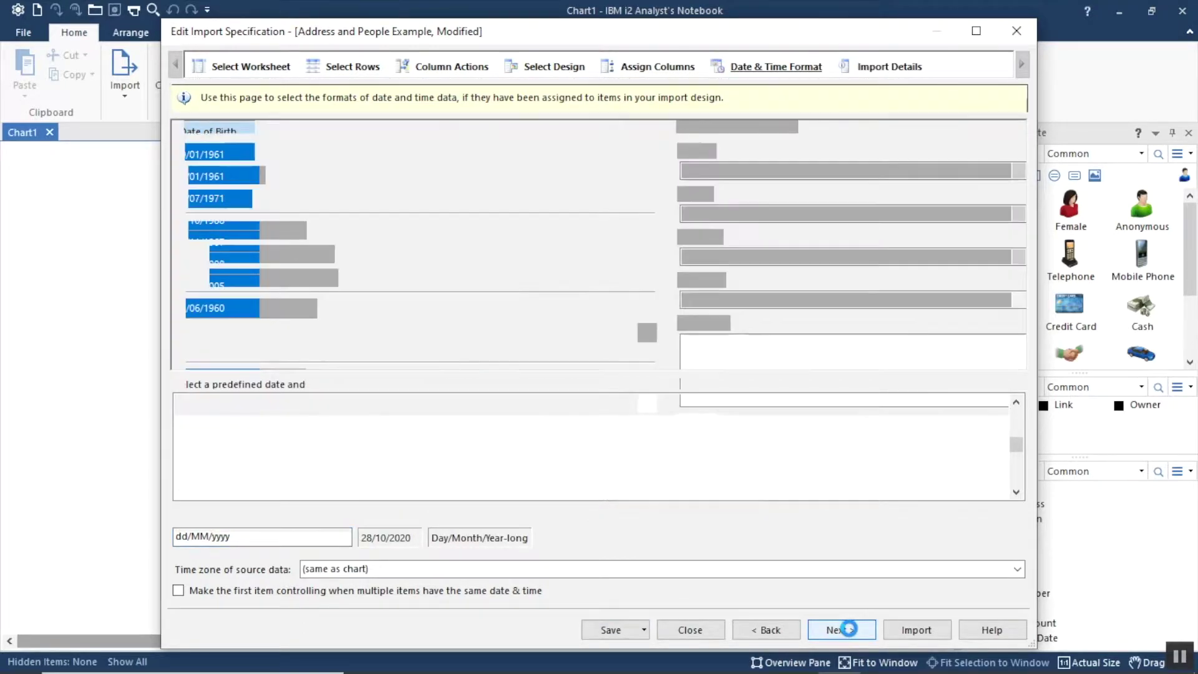
pyautogui.click(898, 630)
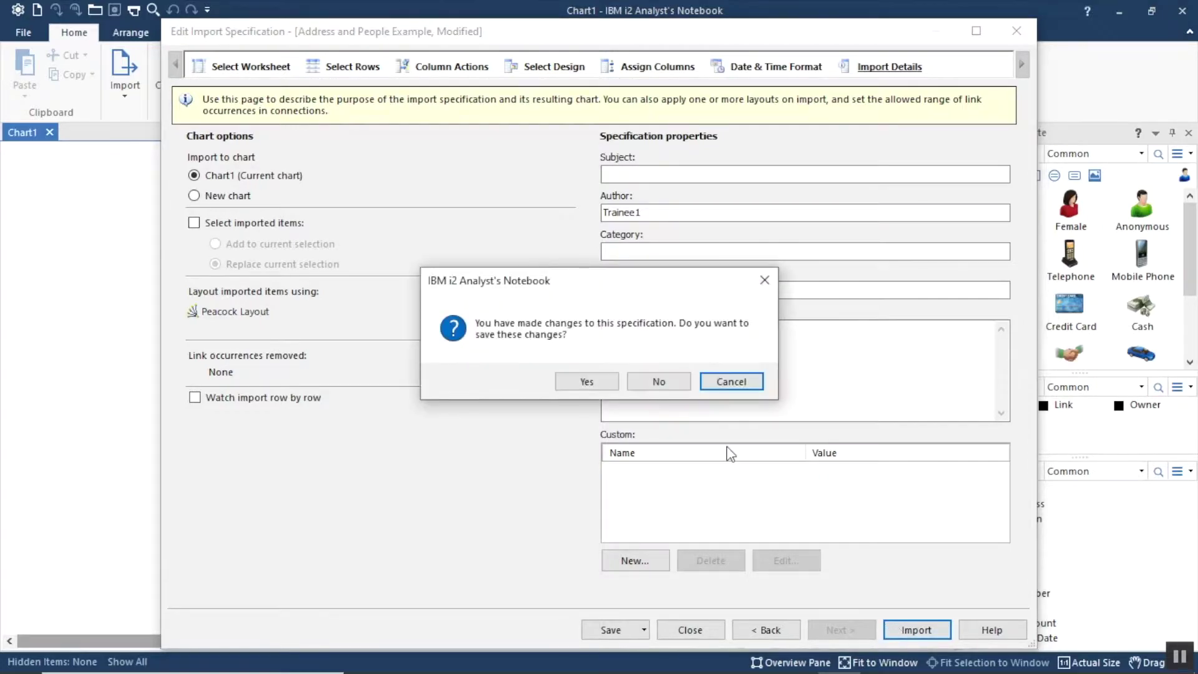
pyautogui.click(663, 383)
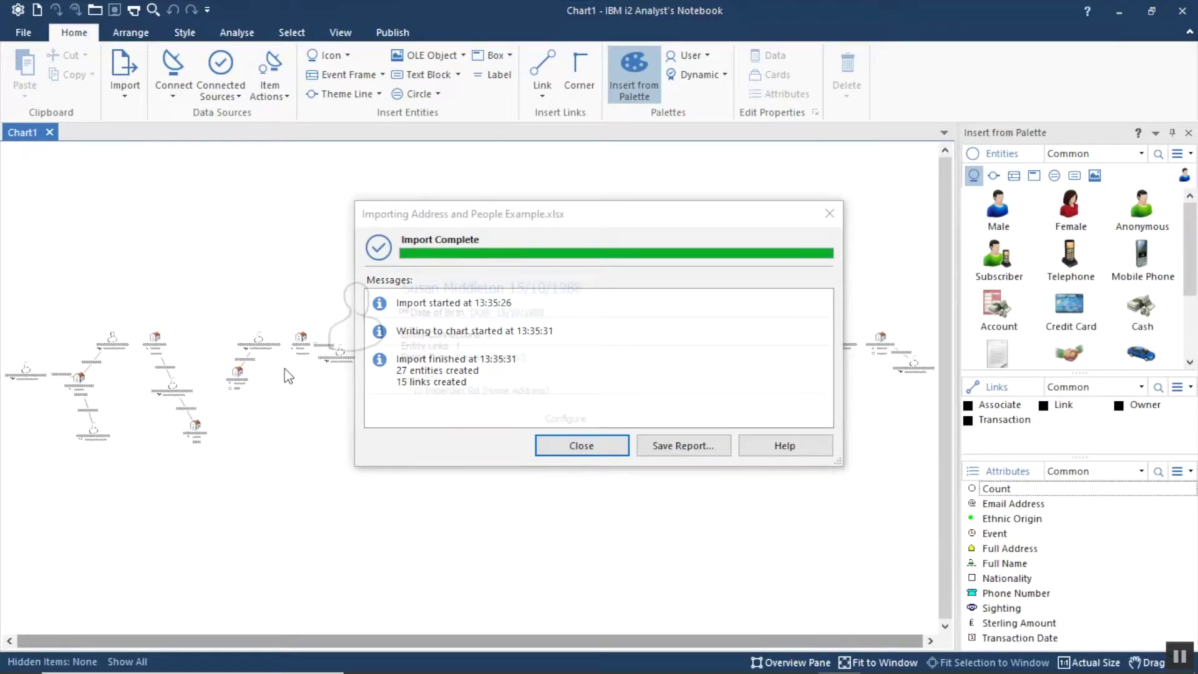
# Step: Close the import summary, zoom into a group of imported people, and inspect one person's properties
pyautogui.click(582, 446)
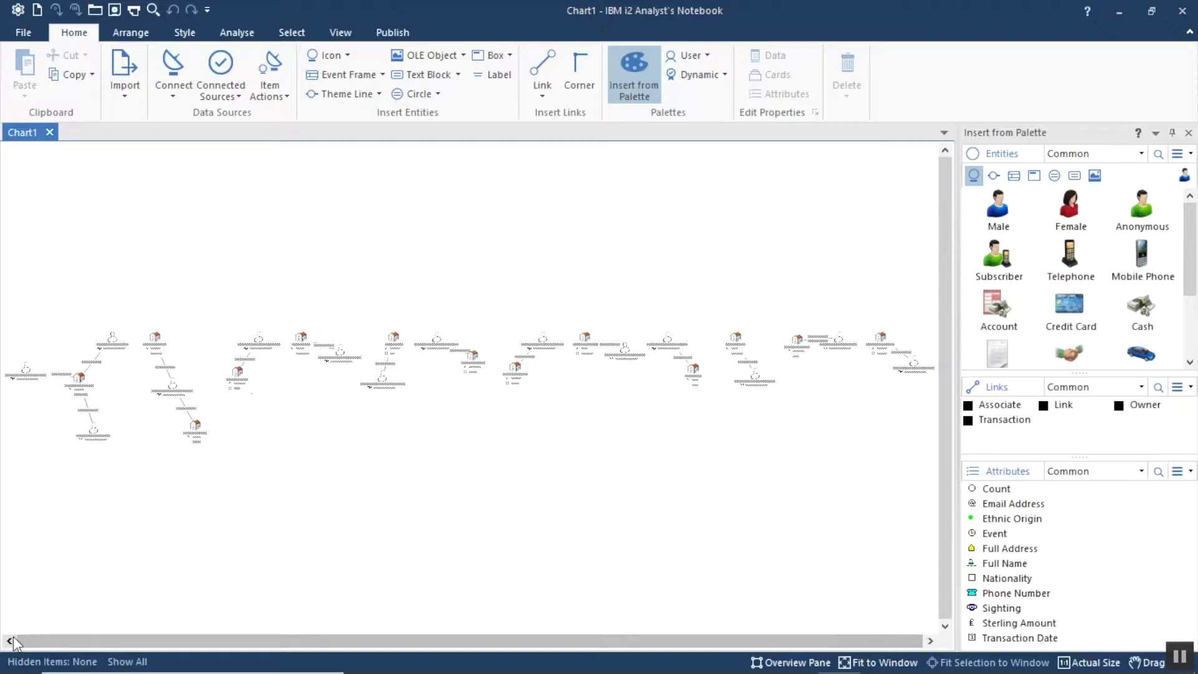
pyautogui.moveTo(165, 298); pyautogui.dragTo(307, 444)
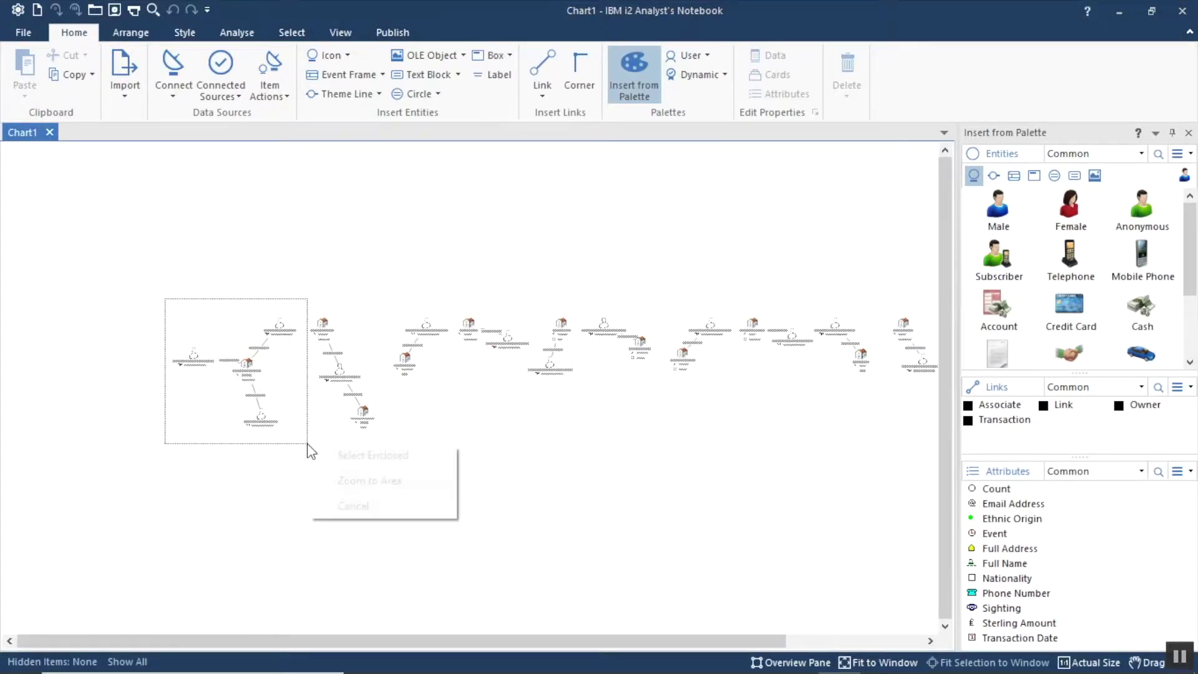
pyautogui.click(385, 479)
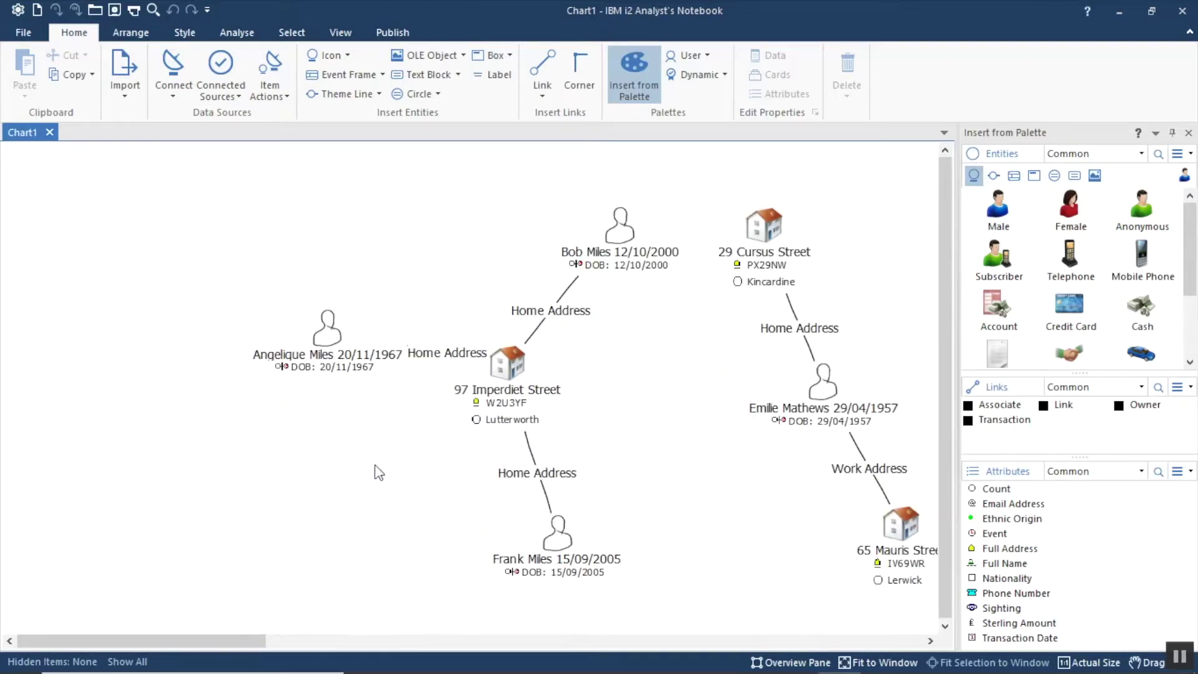
pyautogui.doubleClick(320, 332)
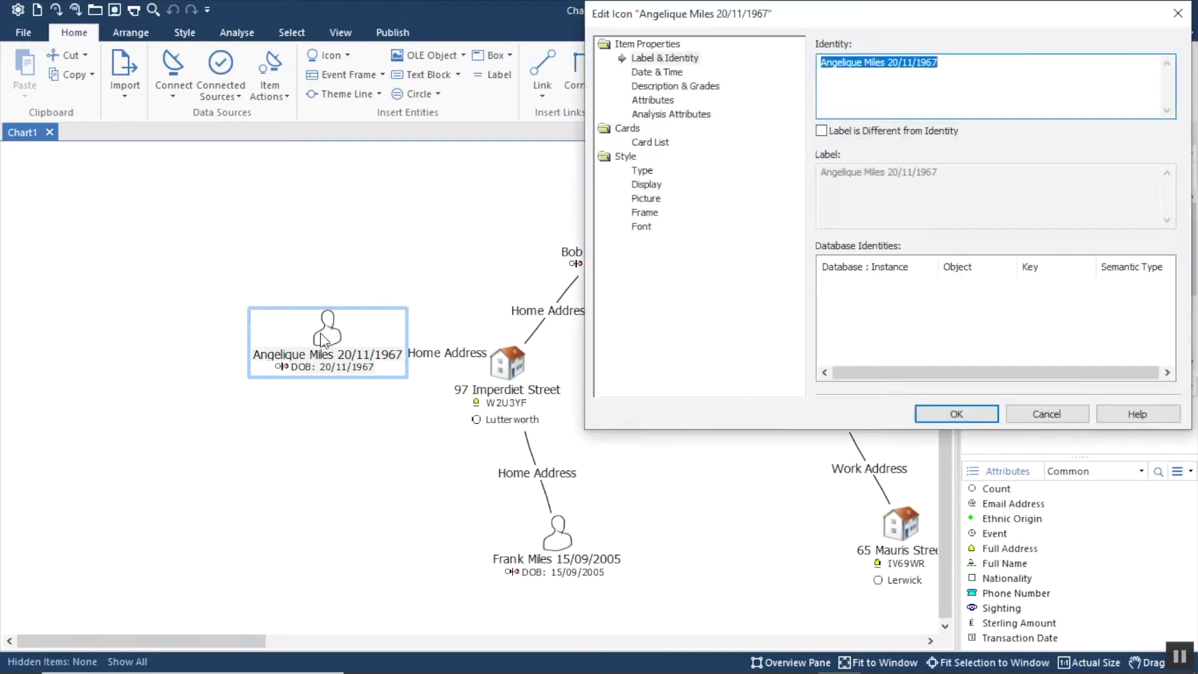
pyautogui.click(1046, 415)
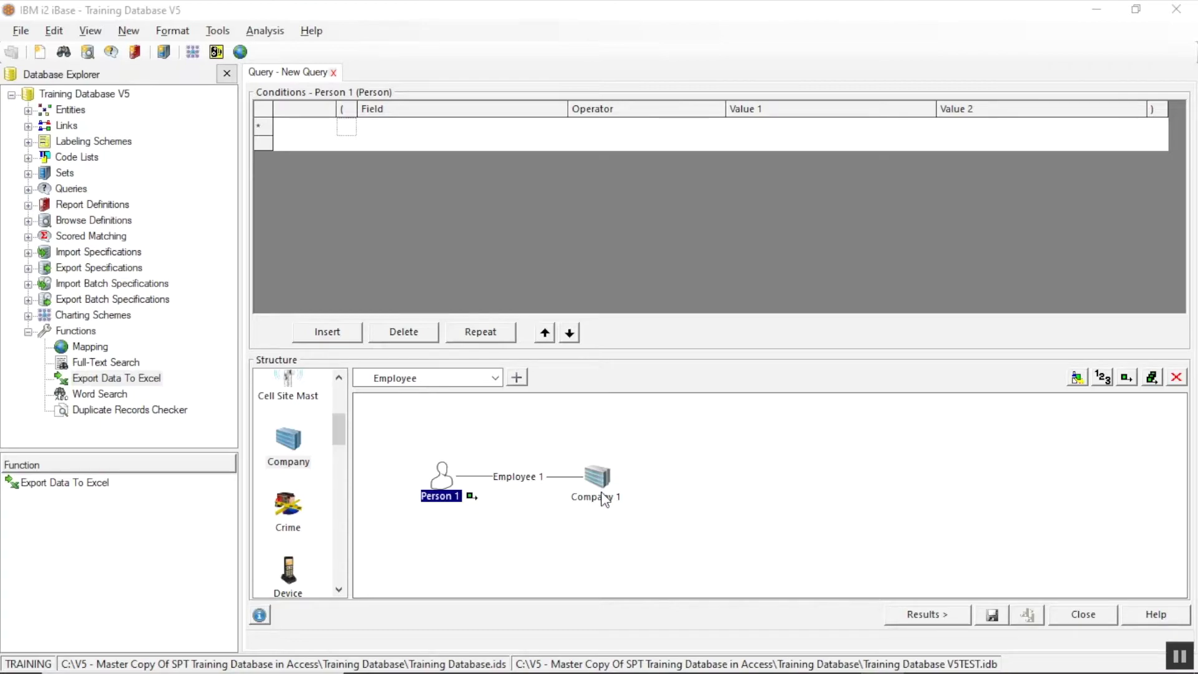
# Step: Show the Employee 1 link condition: Employee Type contains Director
pyautogui.click(523, 475)
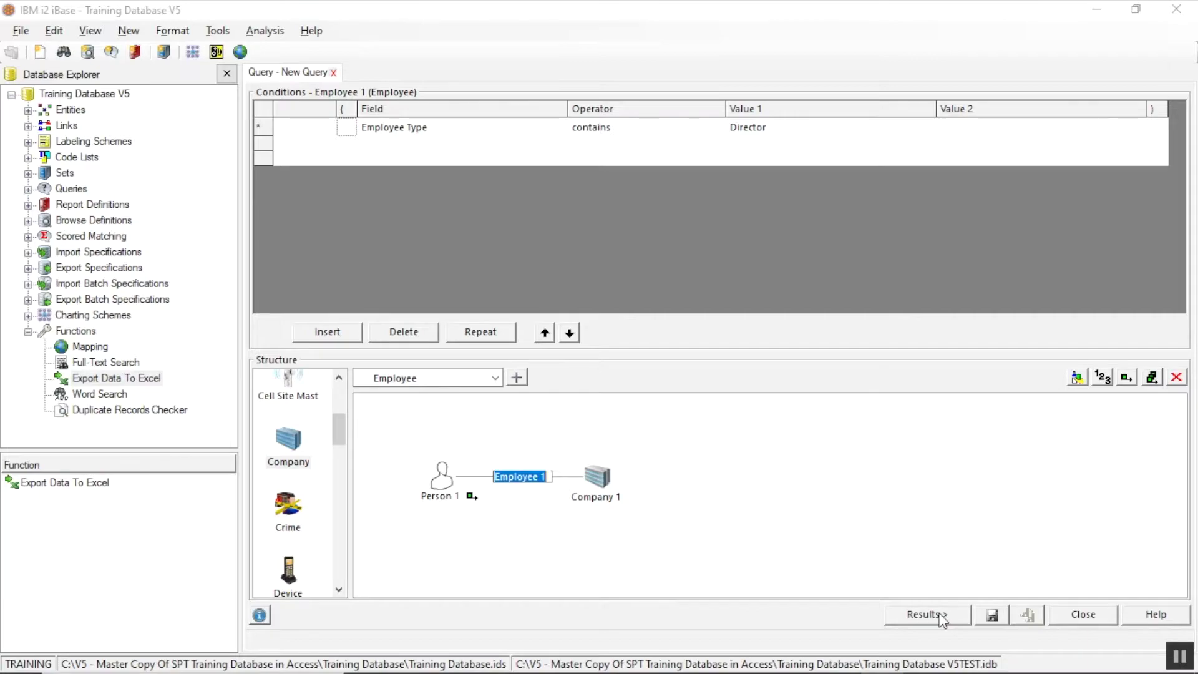
pyautogui.click(943, 617)
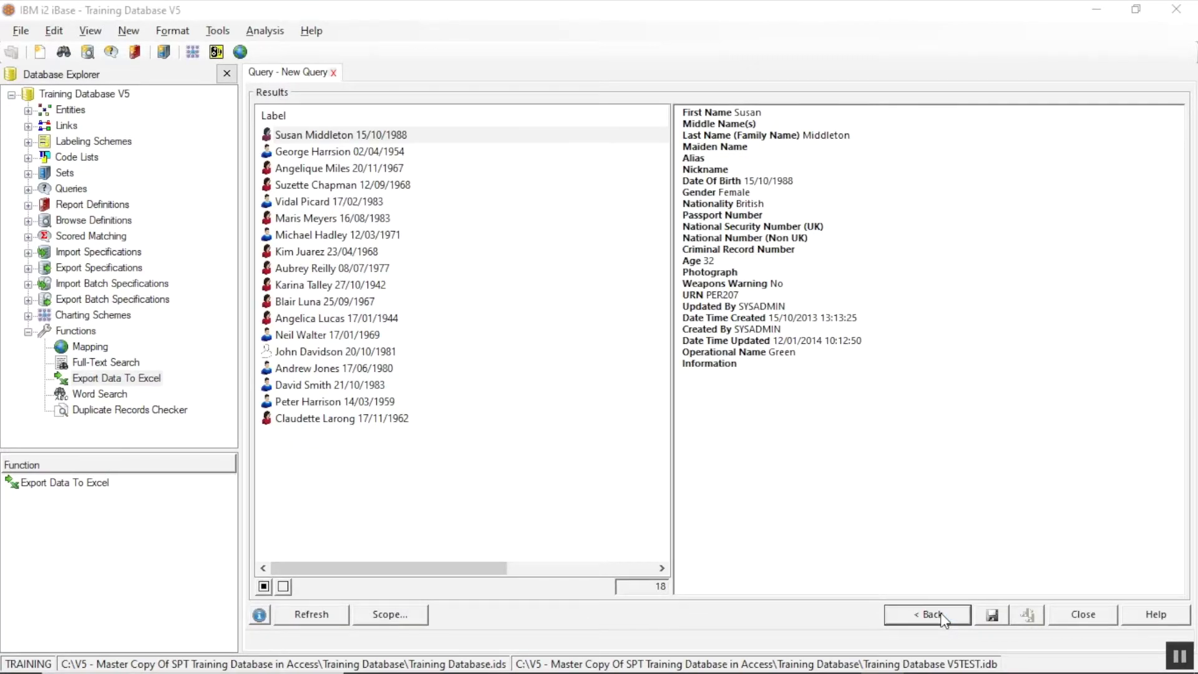
pyautogui.click(944, 616)
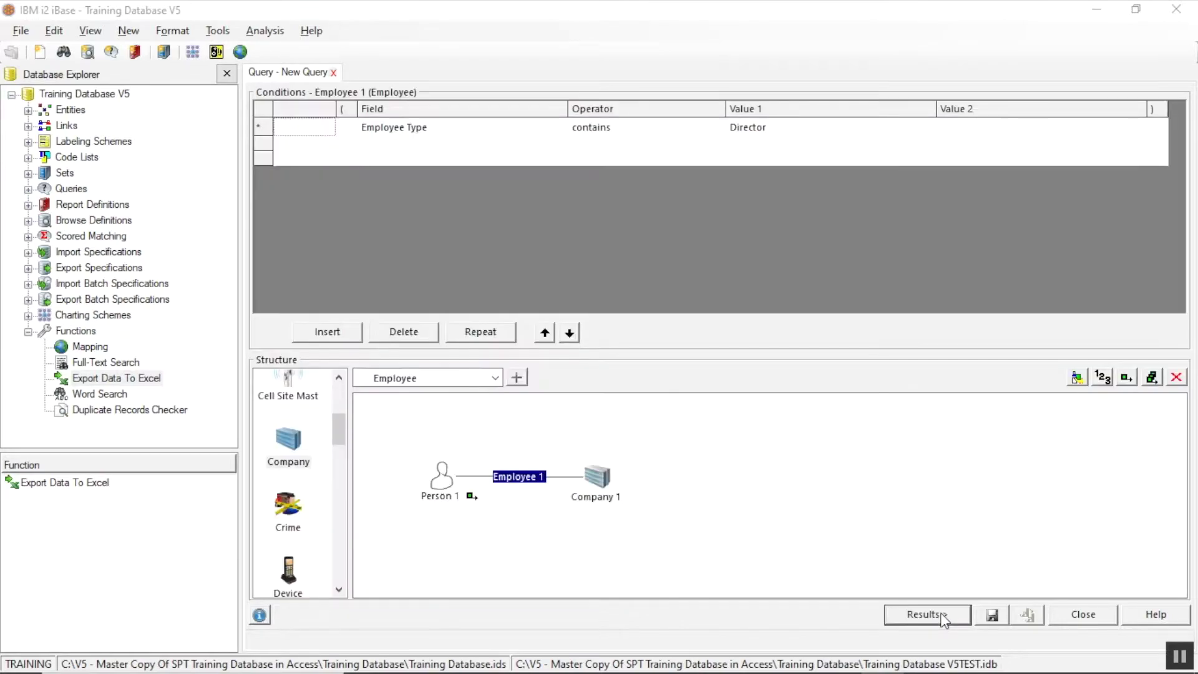
# Step: Output all people, employee links and companies, run the query, and scroll the 48 results
pyautogui.click(1152, 378)
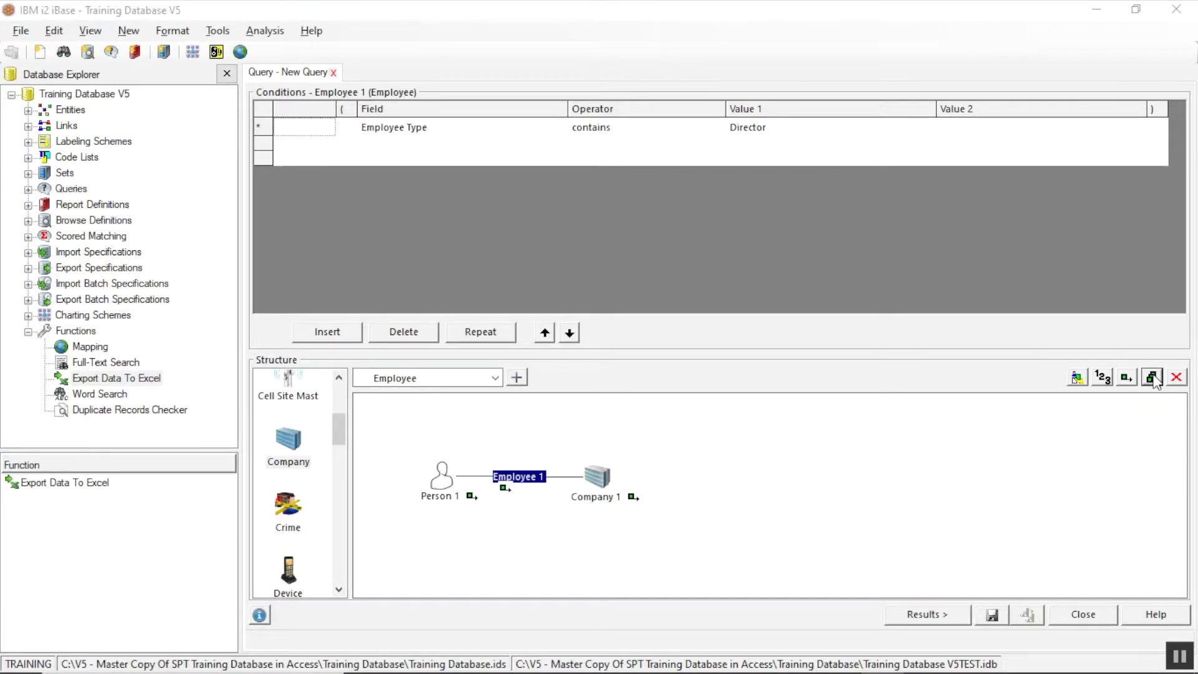
pyautogui.click(946, 614)
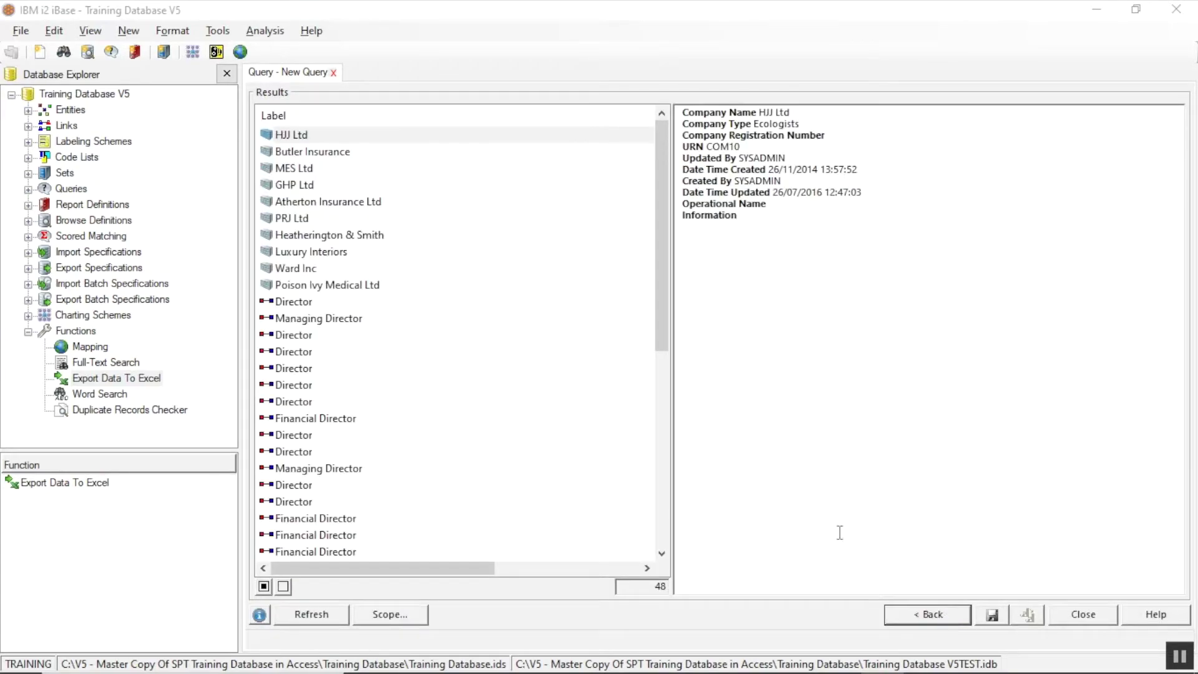
pyautogui.moveTo(663, 294); pyautogui.dragTo(718, 520)
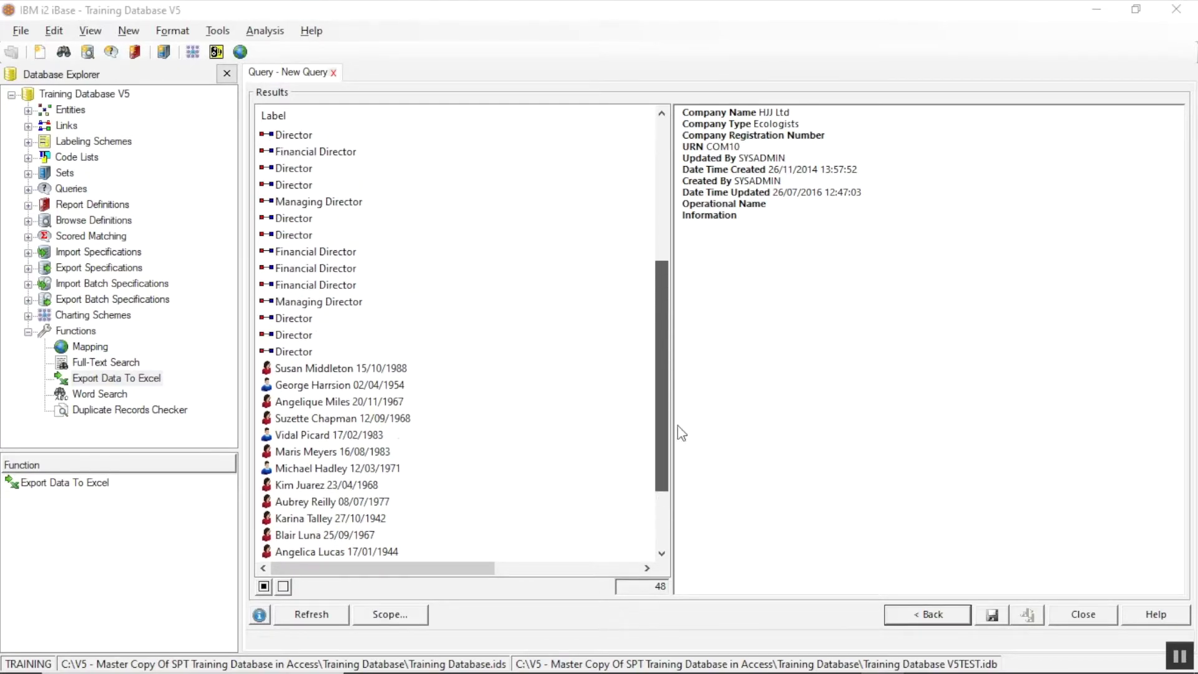
pyautogui.moveTo(681, 433); pyautogui.dragTo(652, 246)
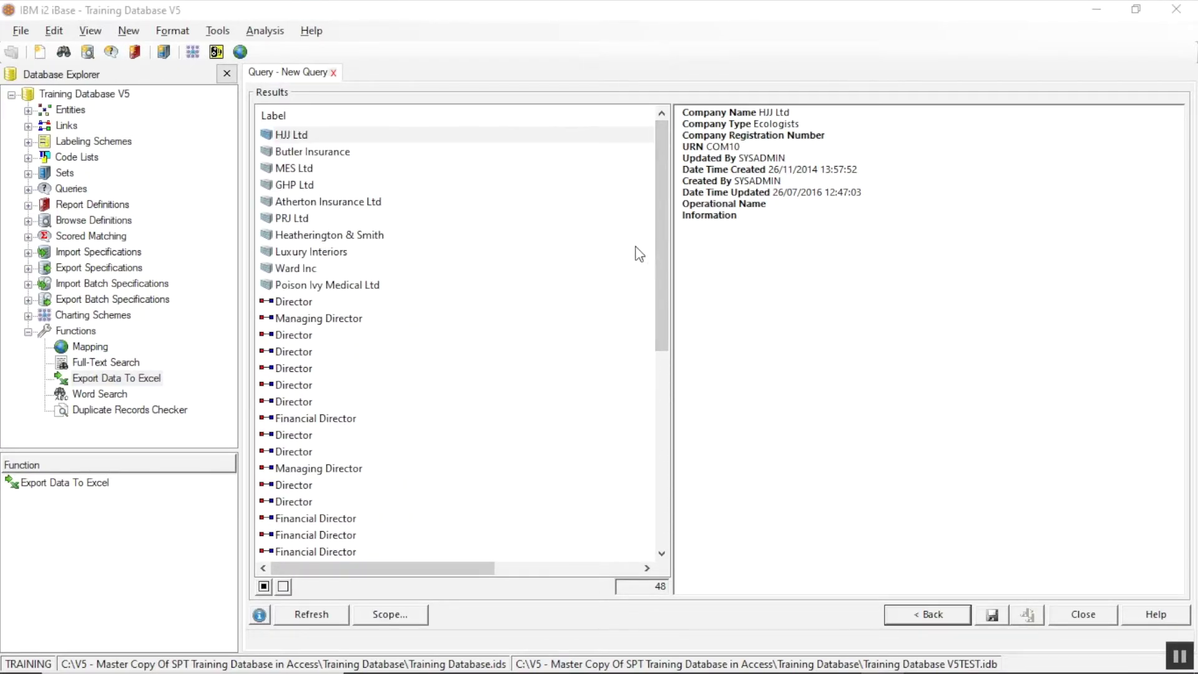
# Step: Select all 48 results, show them as records, and check the Person and Employee tabs
pyautogui.click(265, 586)
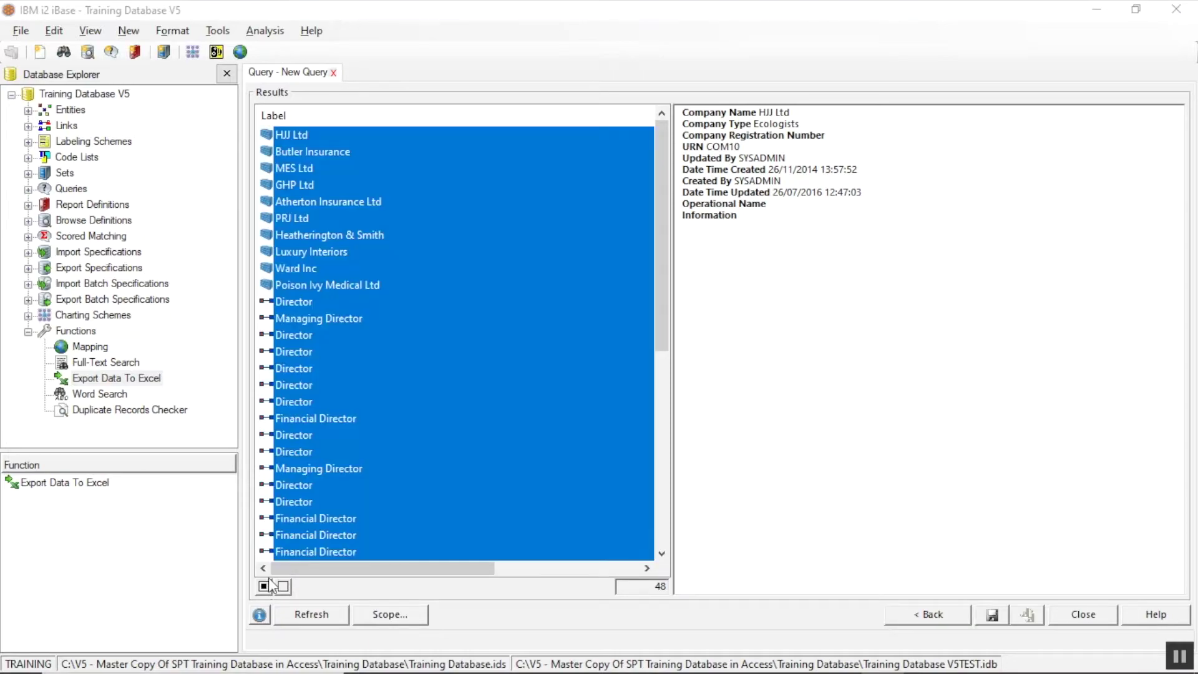
pyautogui.rightClick(315, 320)
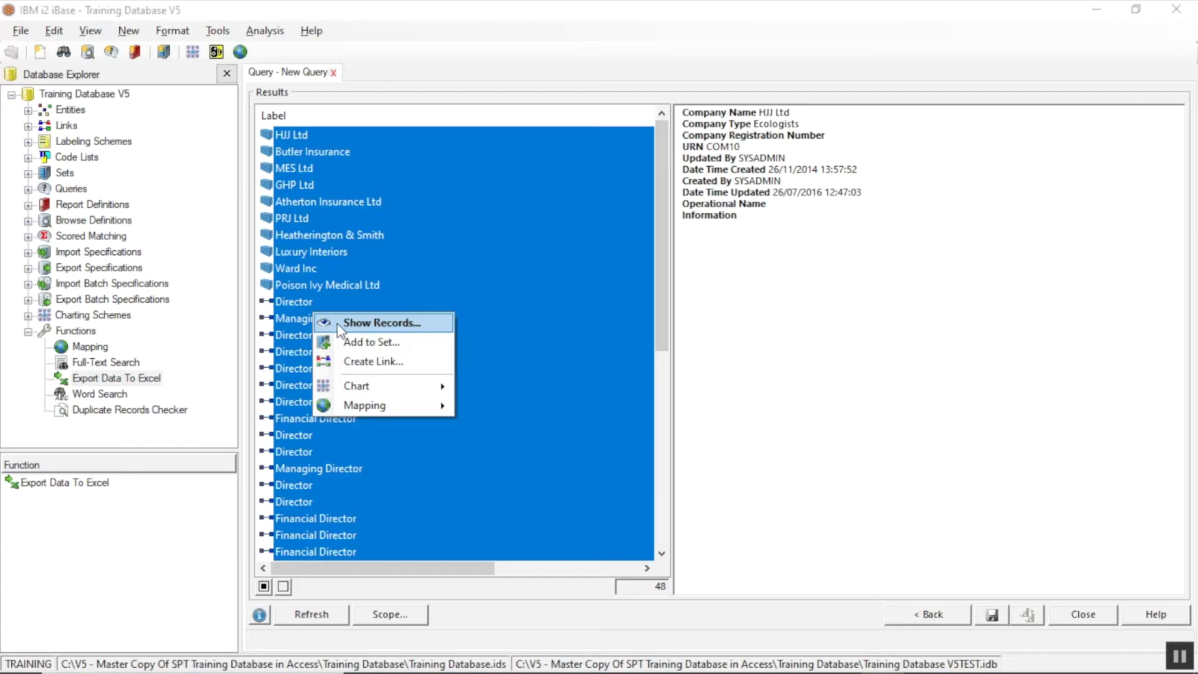
pyautogui.click(337, 323)
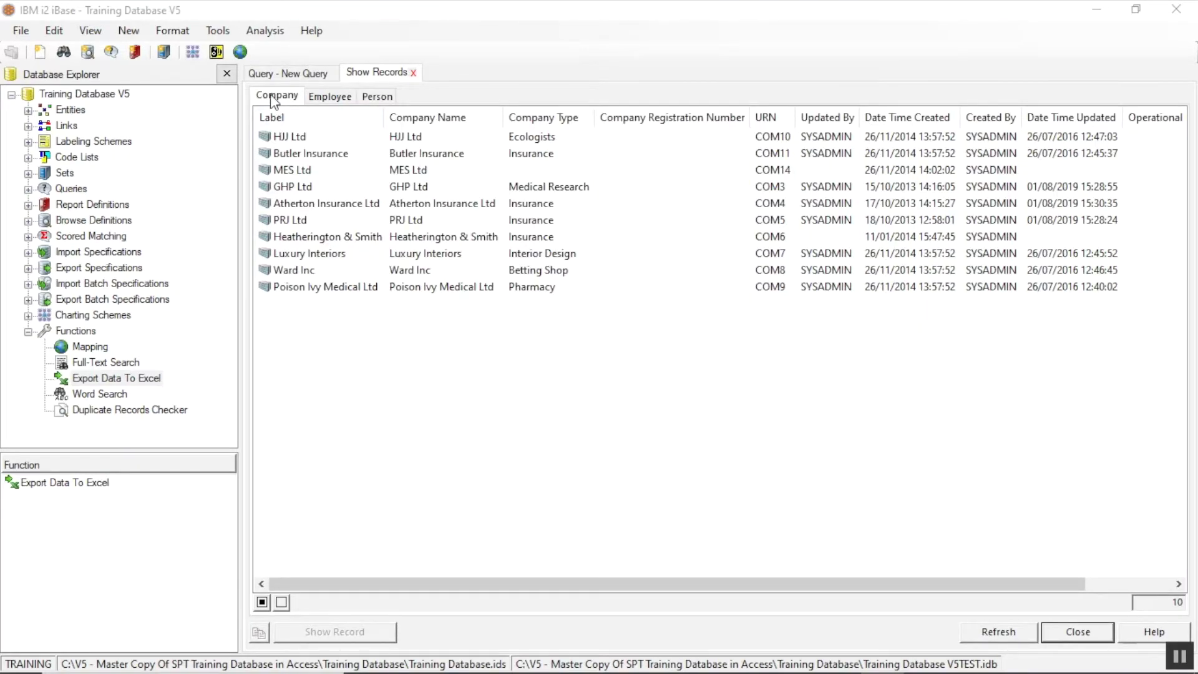
pyautogui.click(377, 97)
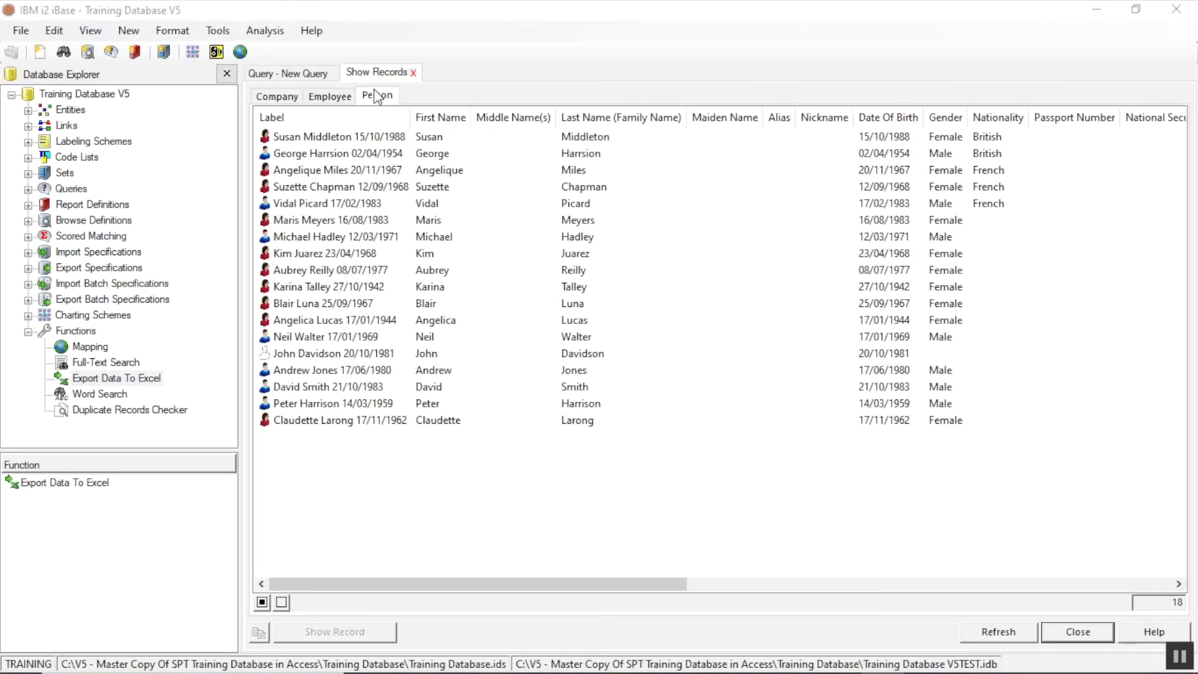
pyautogui.click(319, 96)
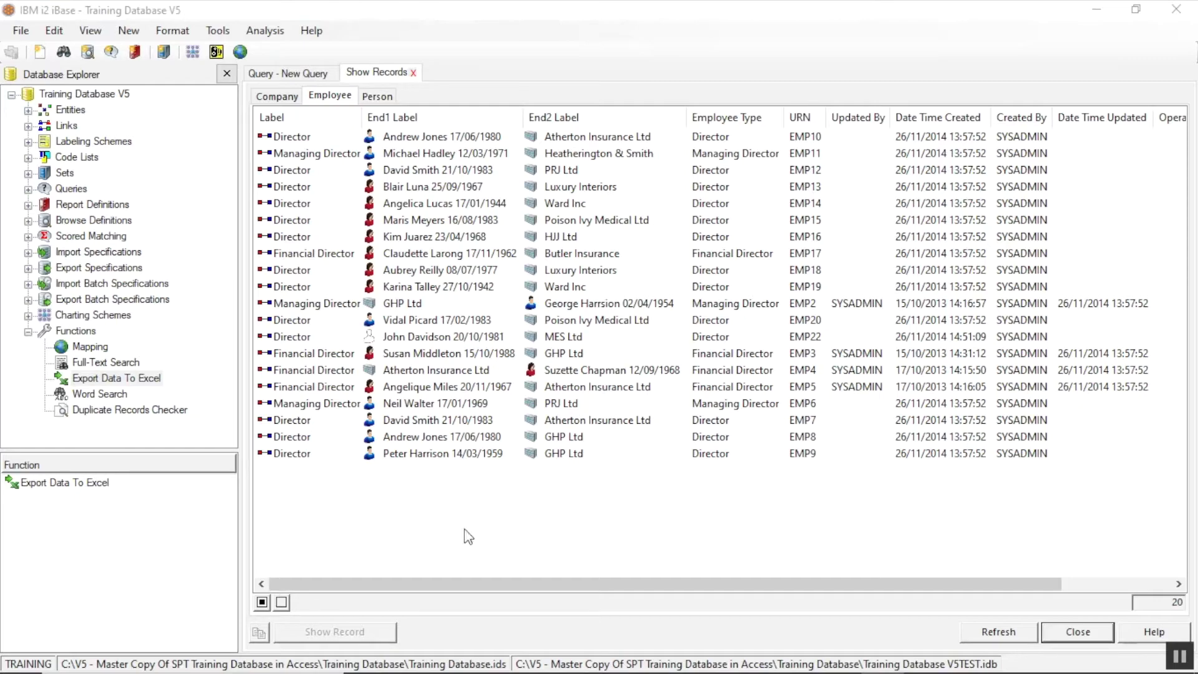
# Step: Select and copy all 20 employee link records
pyautogui.click(262, 603)
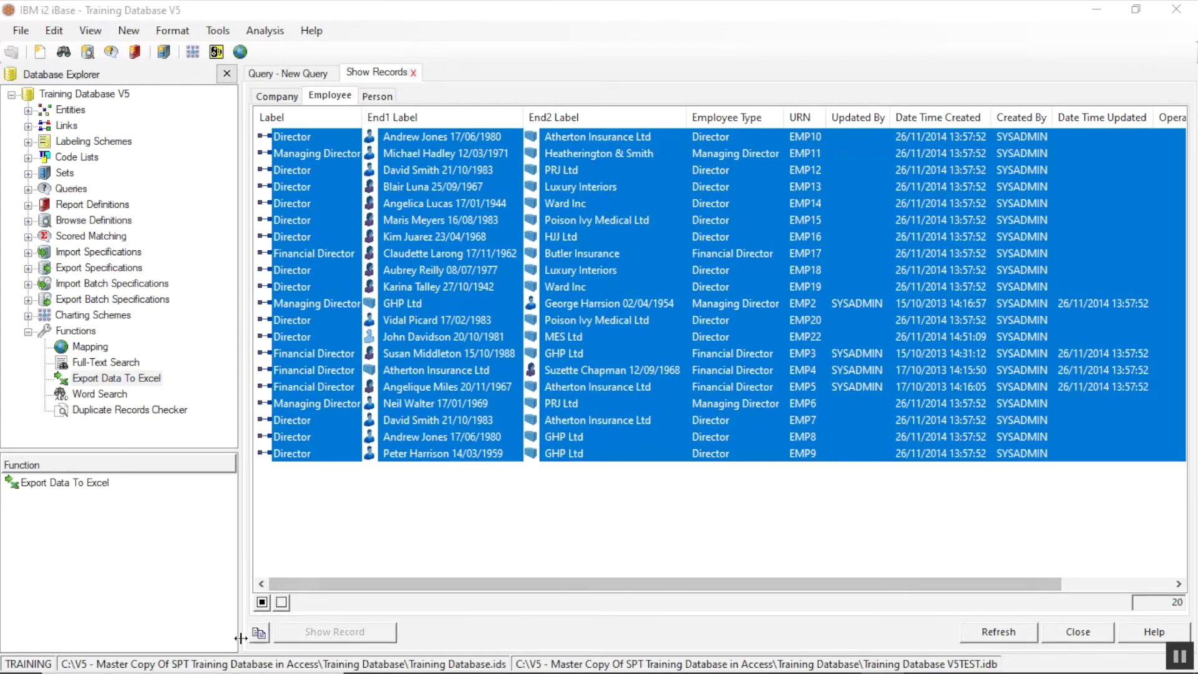
pyautogui.click(259, 633)
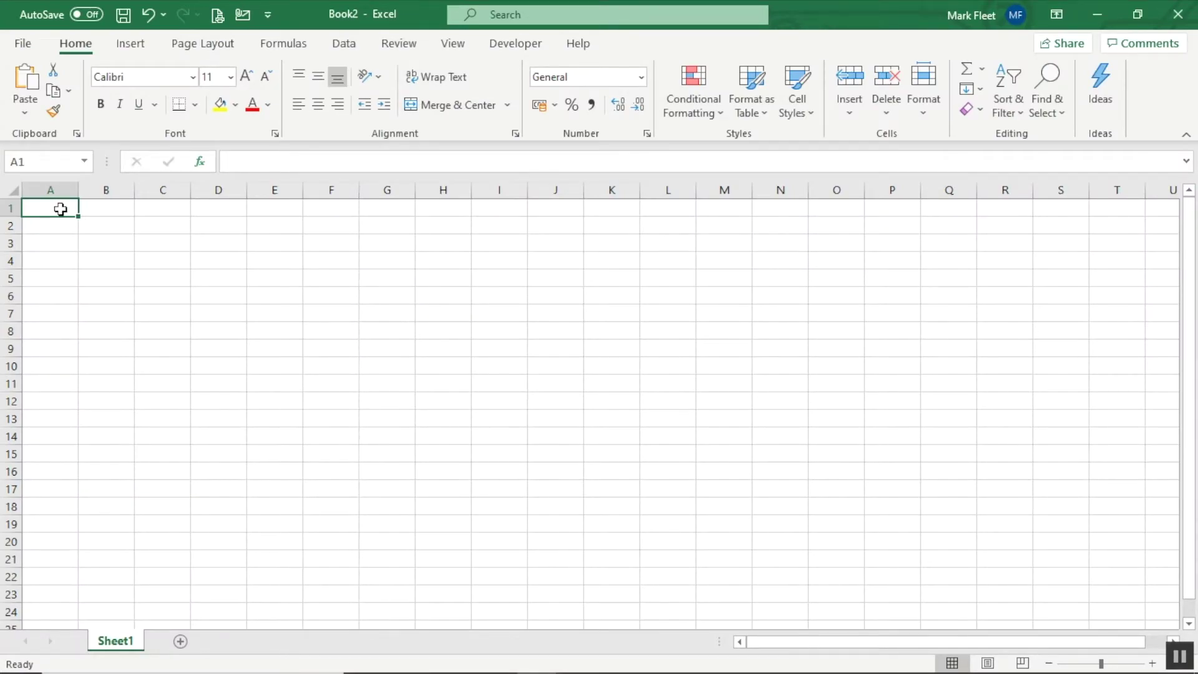
# Step: Paste the employee records into A1 and autofit columns A through D
pyautogui.hotkey('ctrl', 'v')
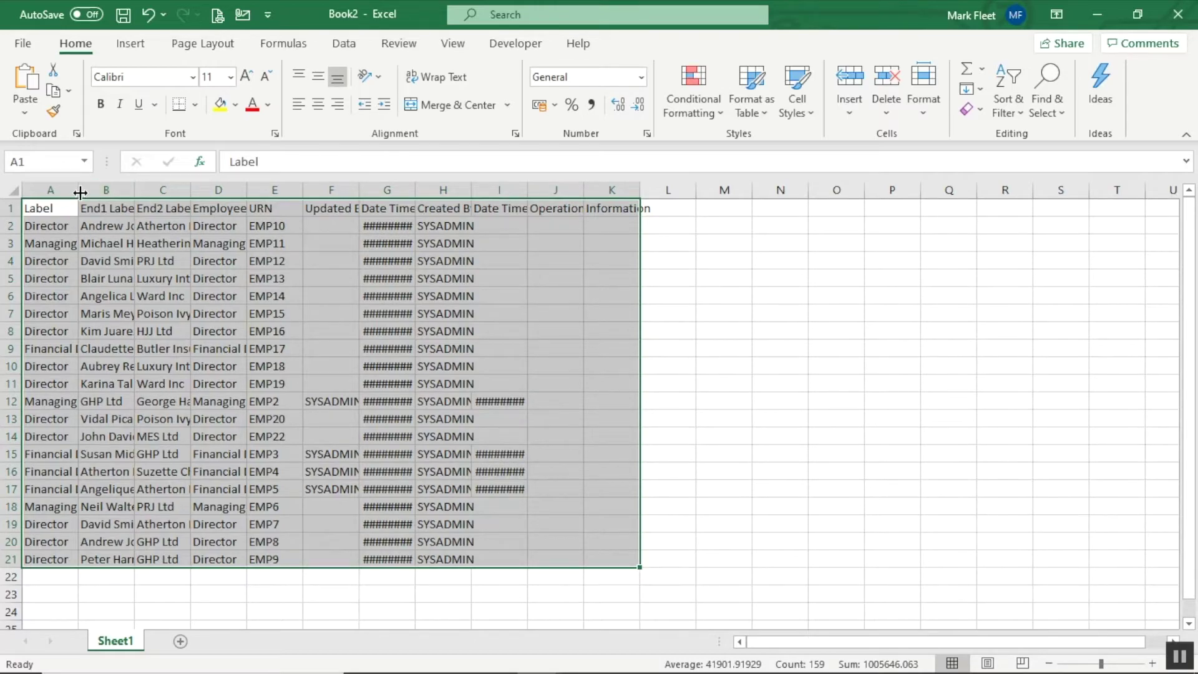
pyautogui.doubleClick(80, 192)
pyautogui.doubleClick(187, 189)
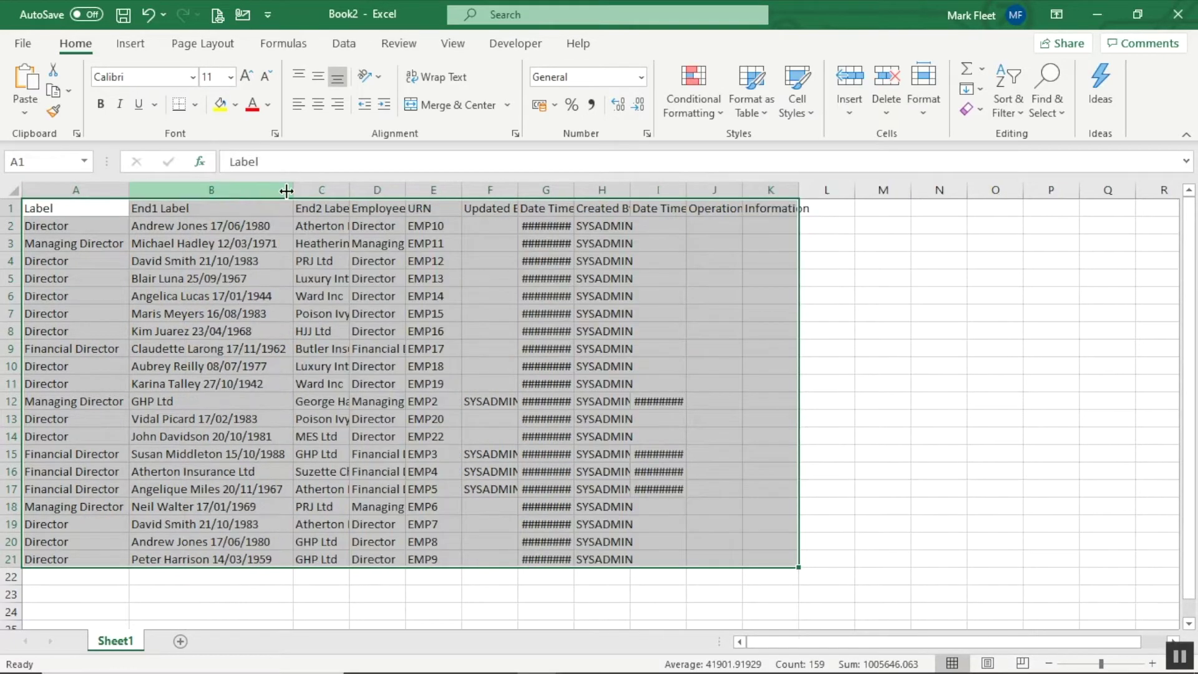
pyautogui.doubleClick(347, 182)
pyautogui.doubleClick(522, 190)
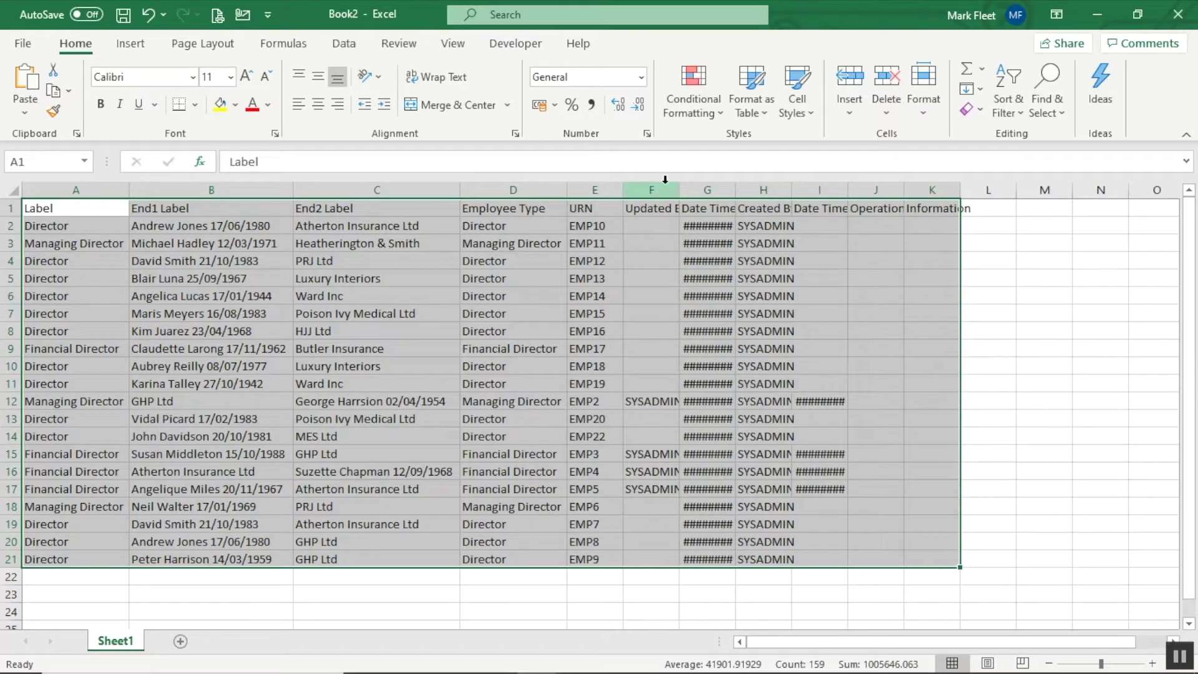
# Step: Clear columns E to K and delete the Label column, leaving End1 Label, End2 Label, Employee Type
pyautogui.moveTo(585, 190); pyautogui.dragTo(970, 192)
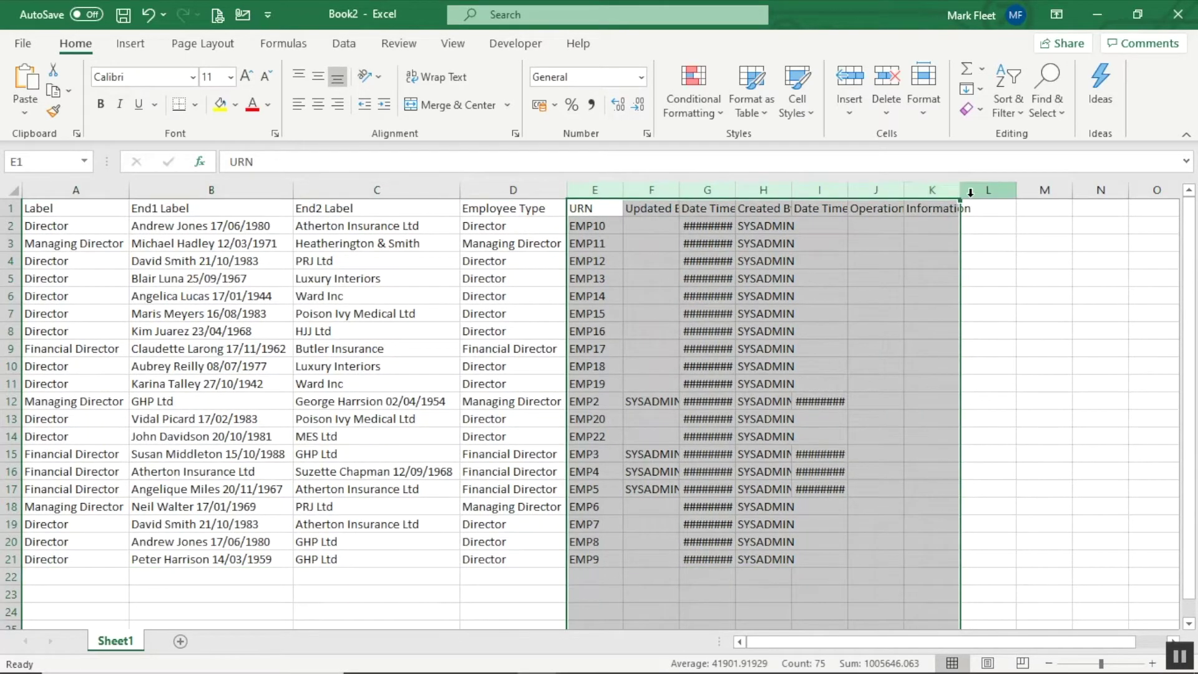
pyautogui.press('Delete')
pyautogui.click(93, 190)
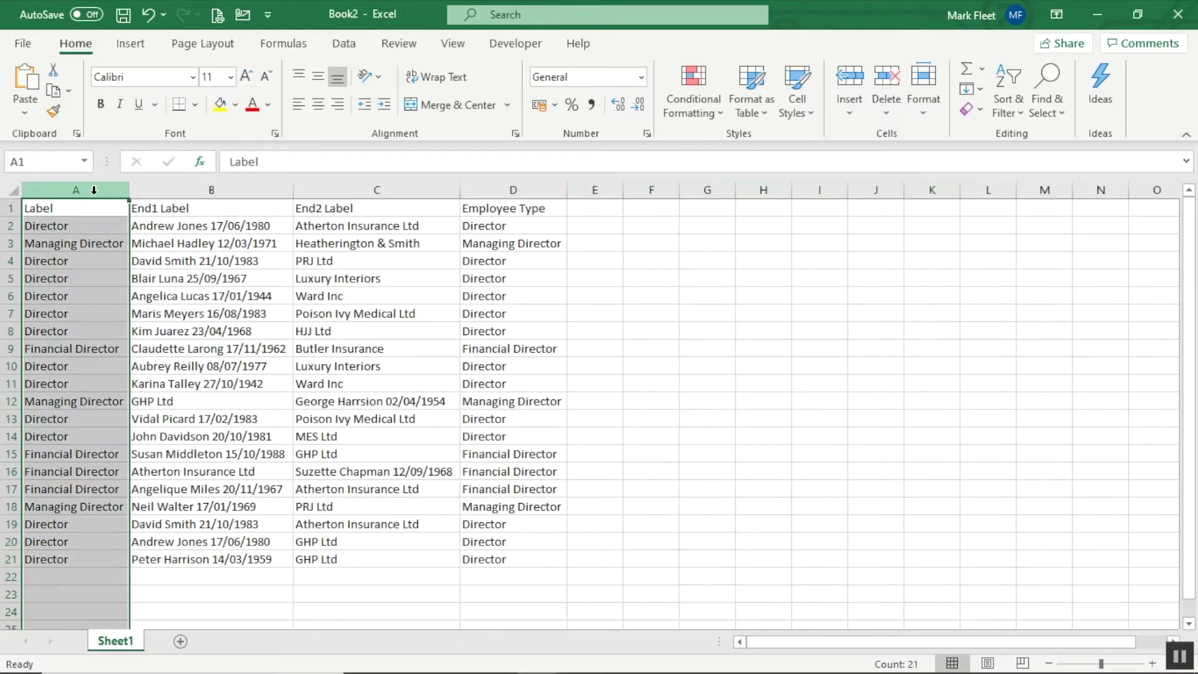
pyautogui.rightClick(93, 190)
pyautogui.click(138, 361)
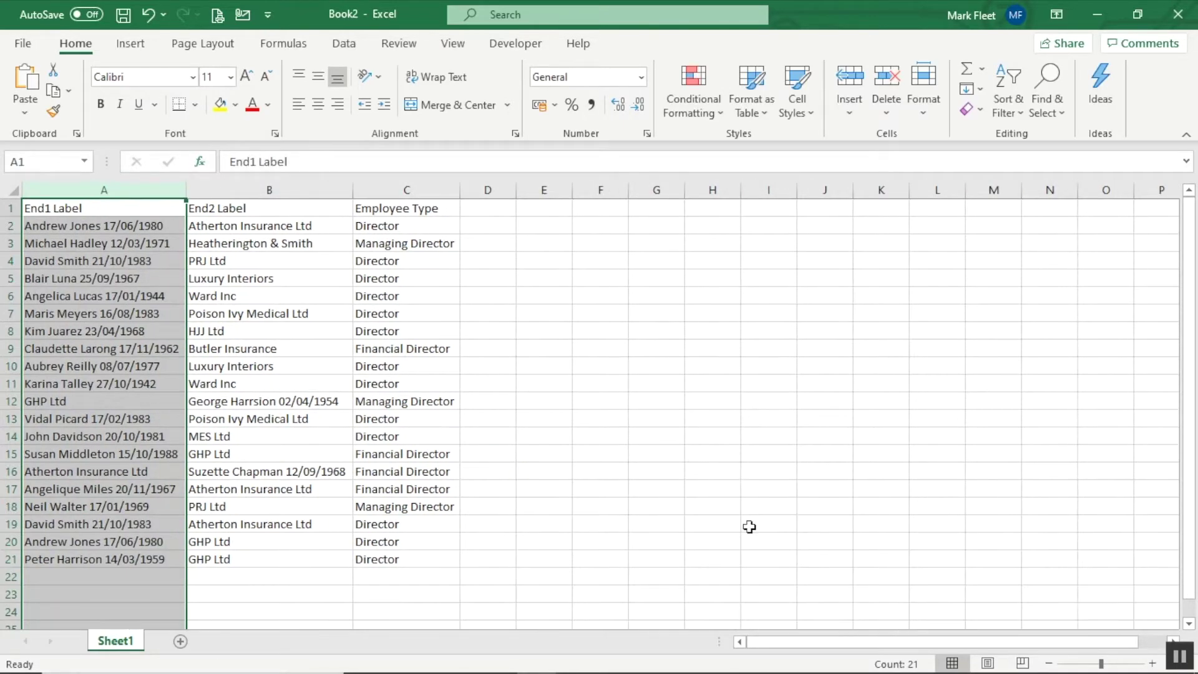
pyautogui.click(734, 504)
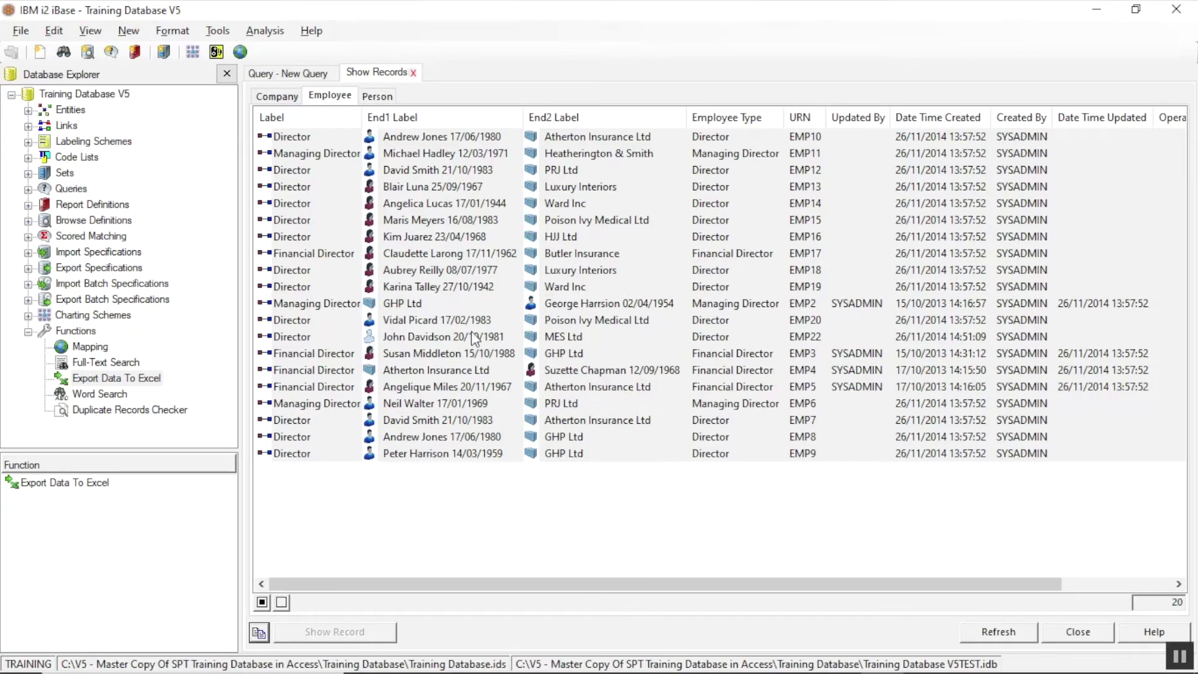
# Step: Sort employee records by End1 Label, then browse the General Labeling Scheme and Export Specifications
pyautogui.click(432, 117)
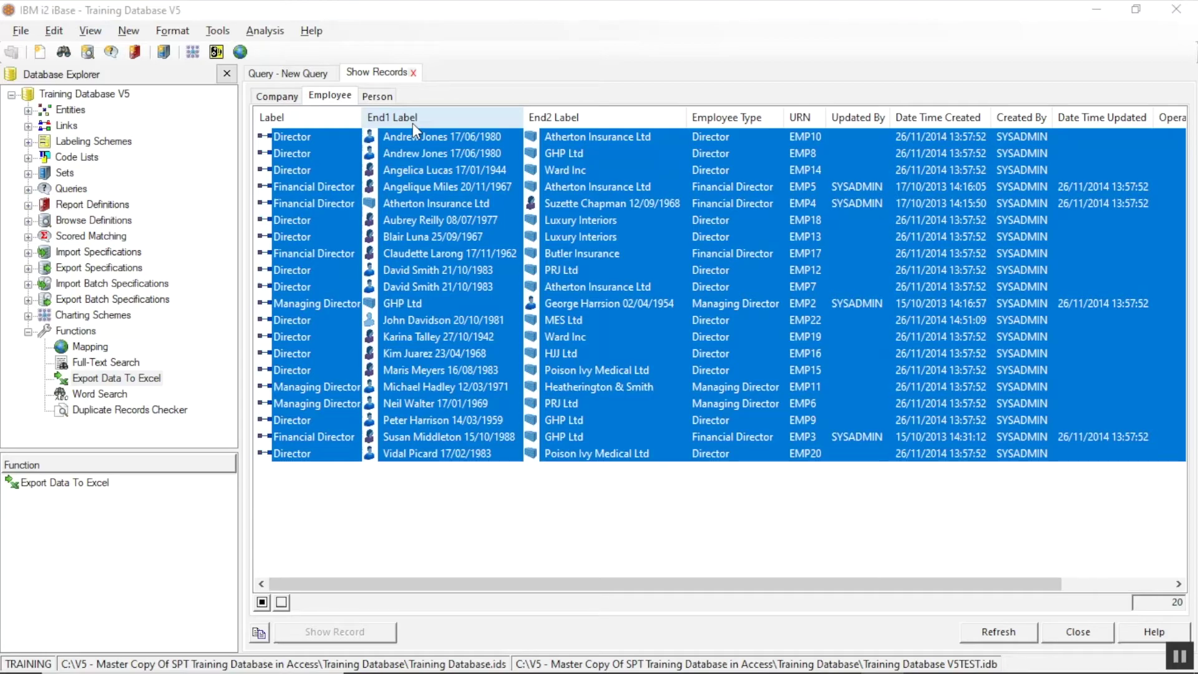
pyautogui.click(28, 142)
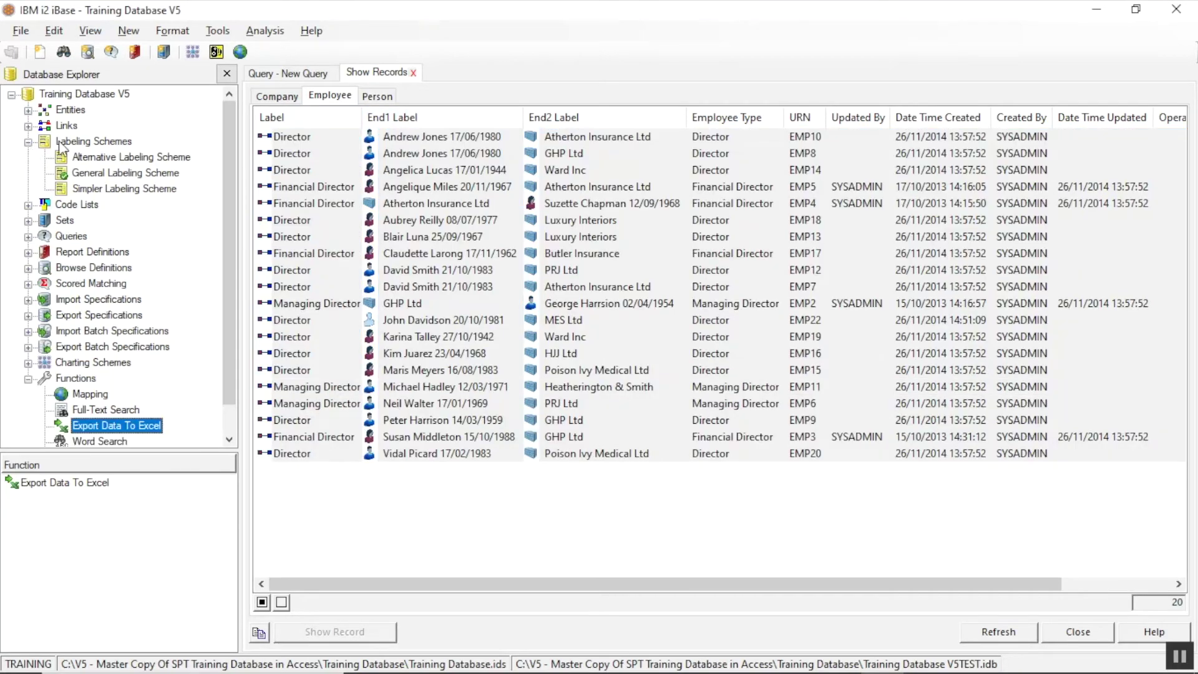
pyautogui.click(97, 177)
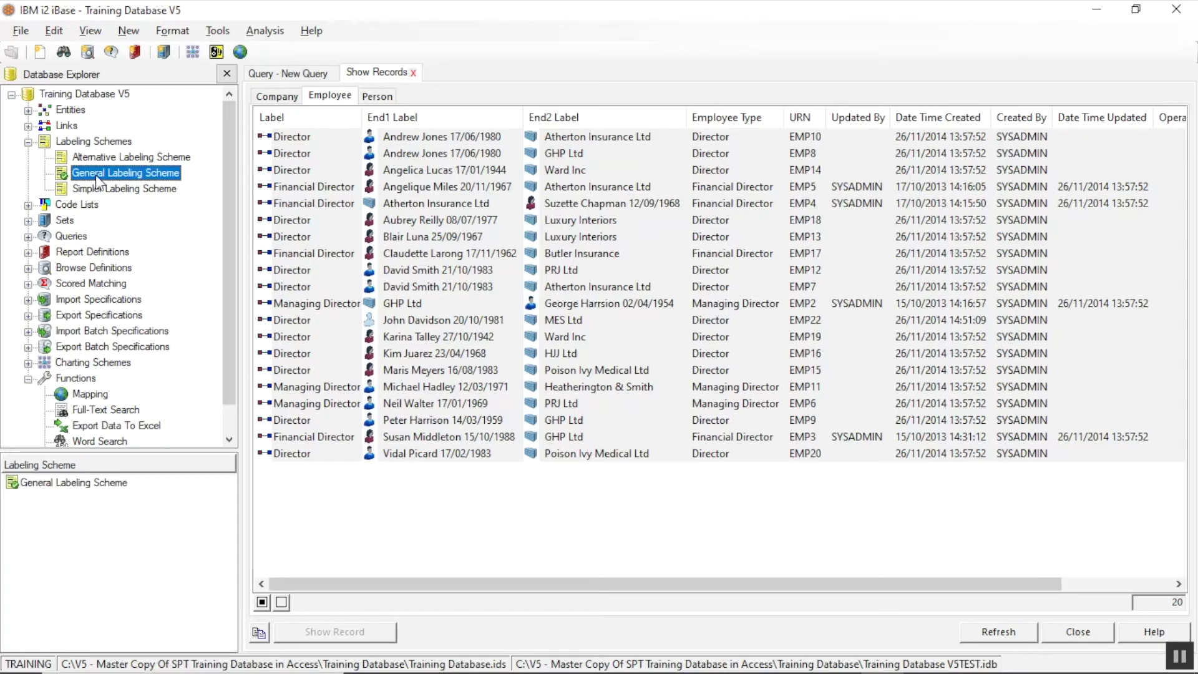
pyautogui.click(28, 142)
pyautogui.click(95, 267)
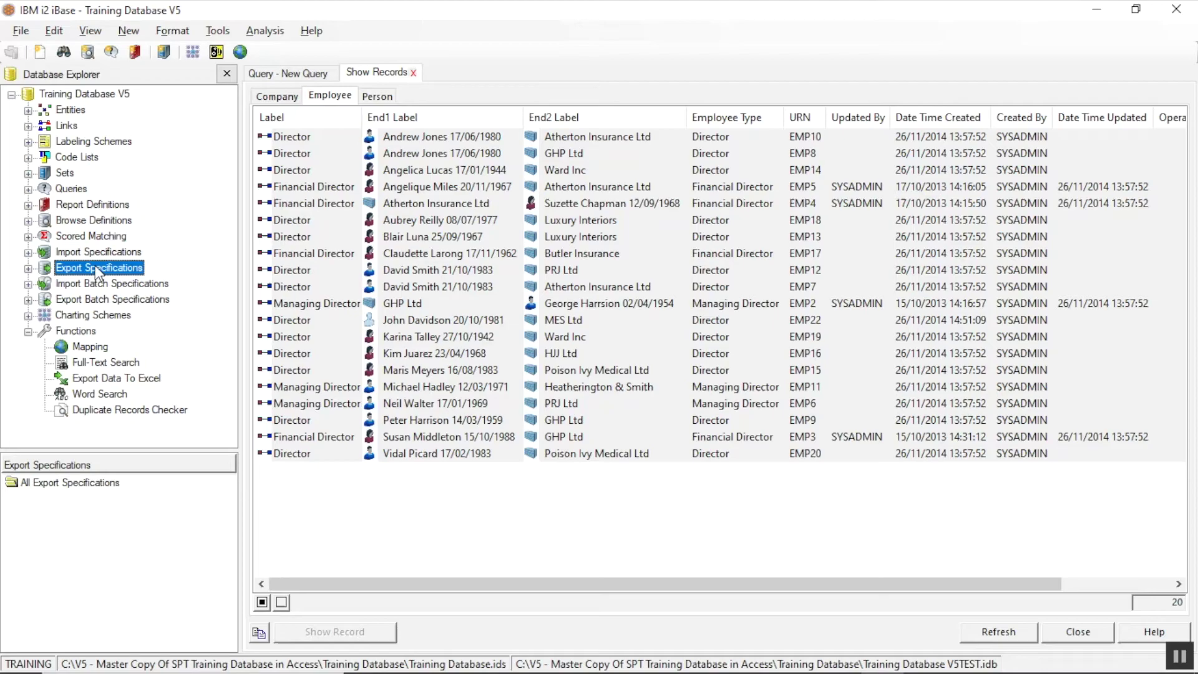
# Step: Select Export Data To Excel under Functions in Database Explorer
pyautogui.click(120, 379)
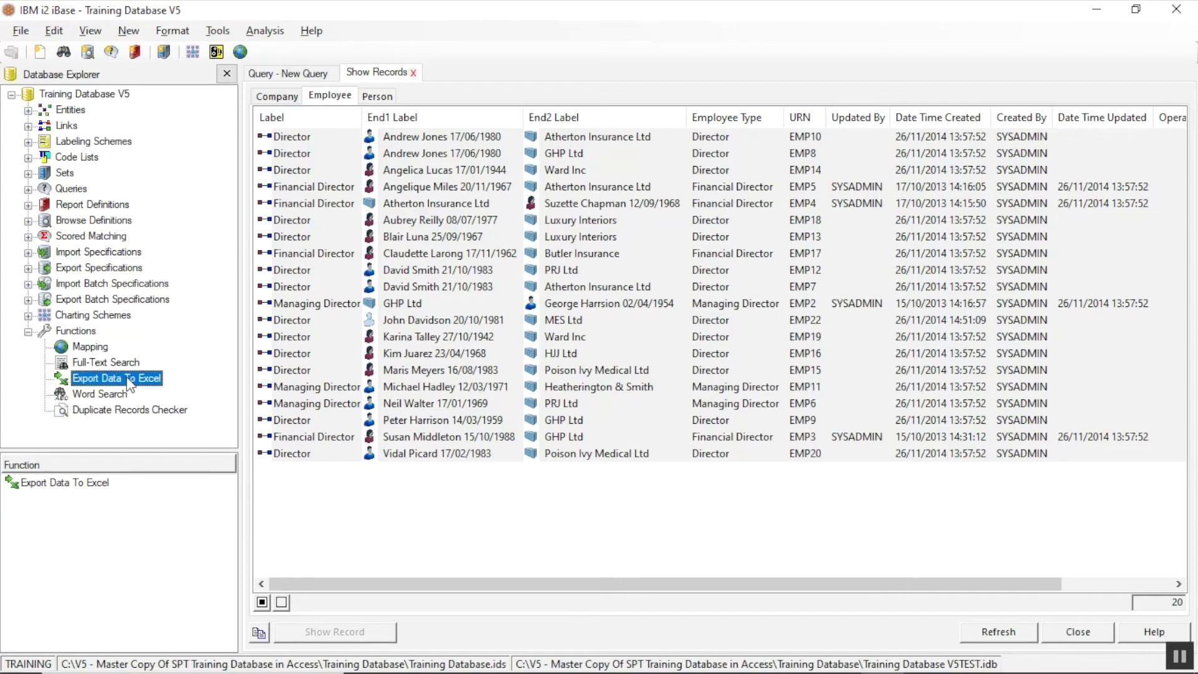